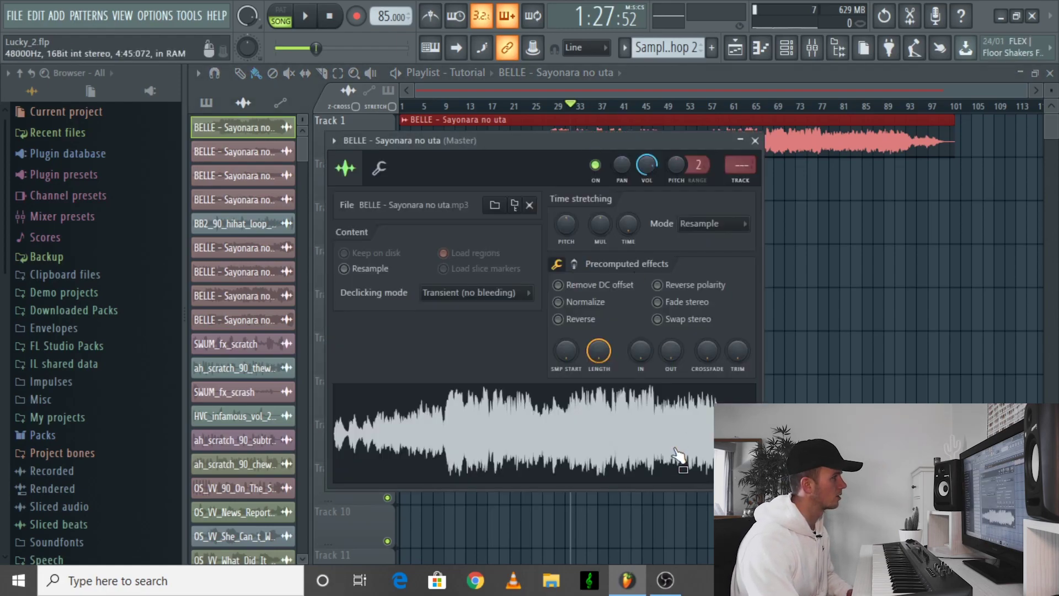
Load the BELLE - Sayonara no uta sample into Edison with 'Edit in audio editor'.
{"action": "right_click", "coordinate": [598, 435]}
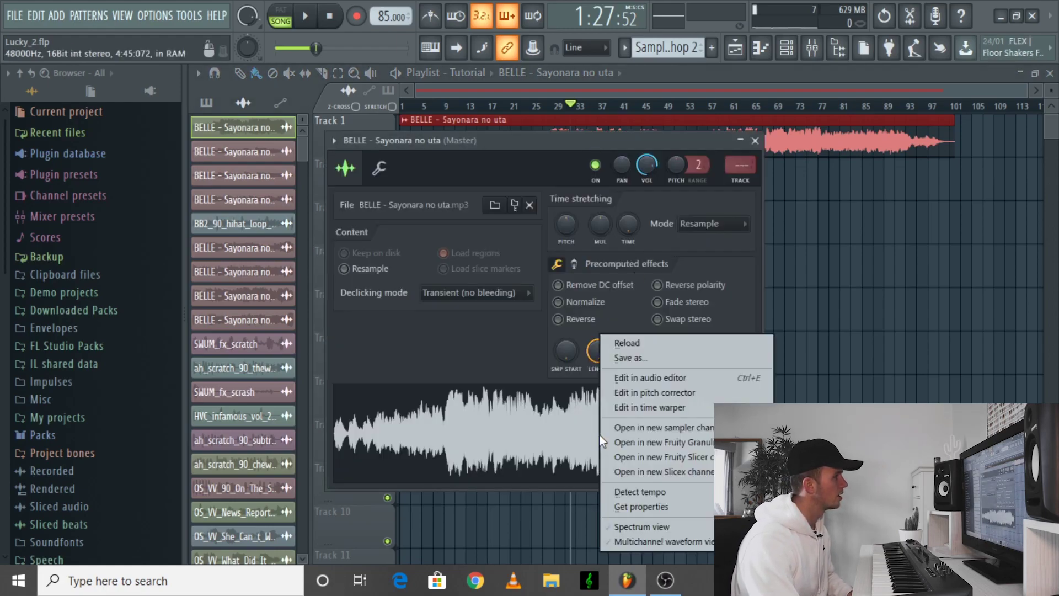
{"action": "left_click", "coordinate": [644, 377]}
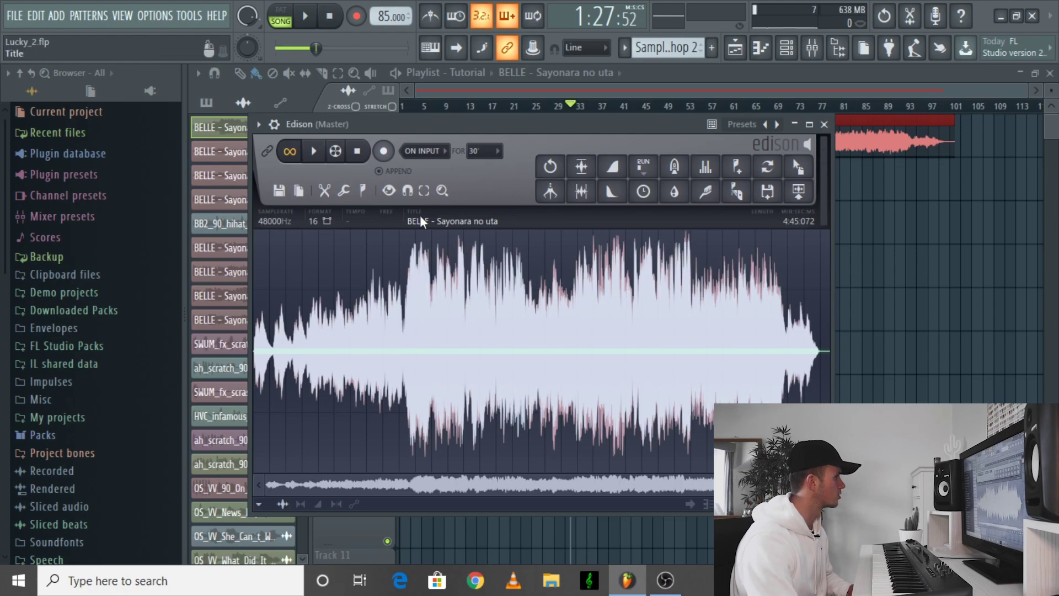
Choose a new snap mode for waveform selections from Edison's Snap menu.
{"action": "left_click", "coordinate": [408, 190]}
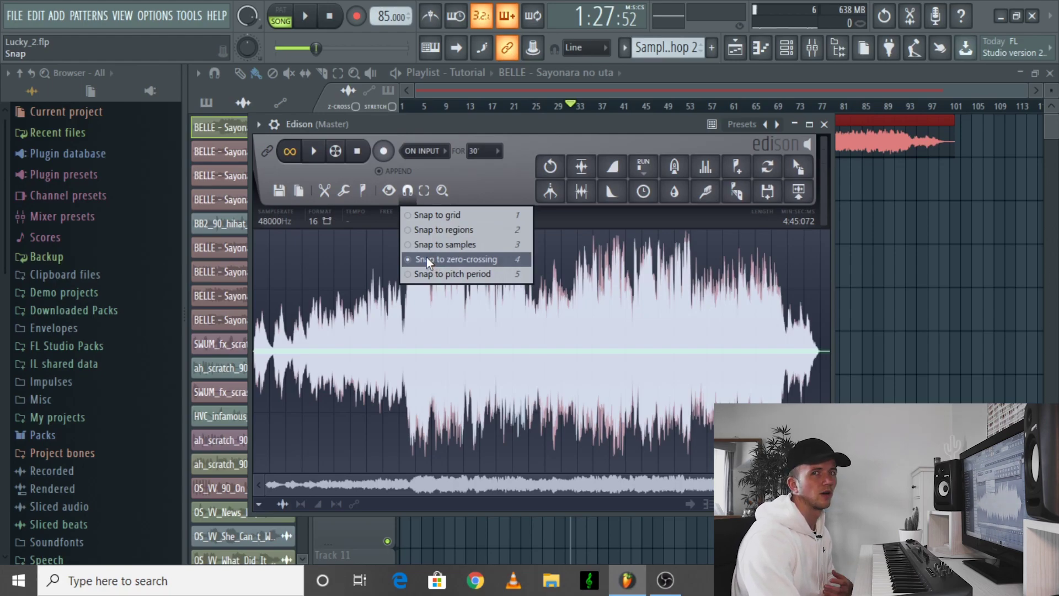
{"action": "left_click", "coordinate": [462, 218]}
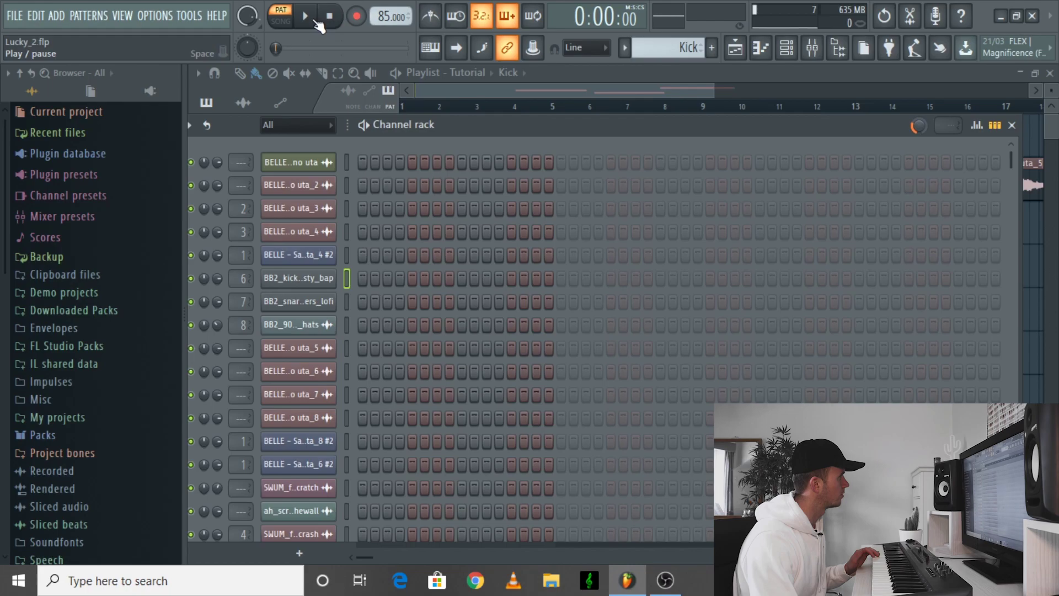
Record an 18-note kick pattern live on BB2_kick_dusty_bap with metronome, then view it in the piano roll.
{"action": "left_click", "coordinate": [356, 16]}
{"action": "left_click", "coordinate": [305, 16]}
{"action": "left_click", "coordinate": [430, 16]}
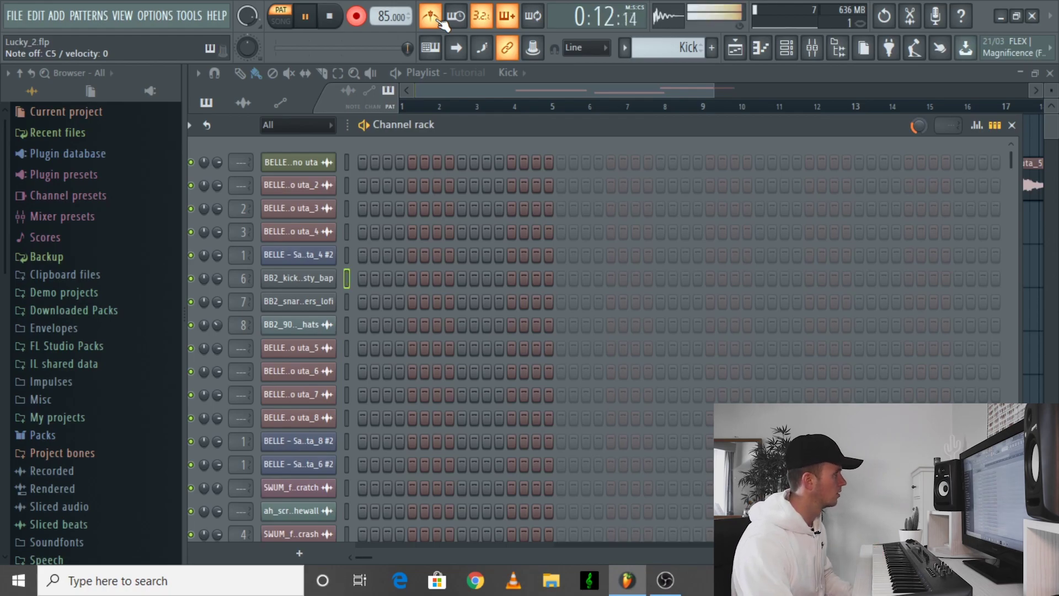
{"action": "key", "text": "space"}
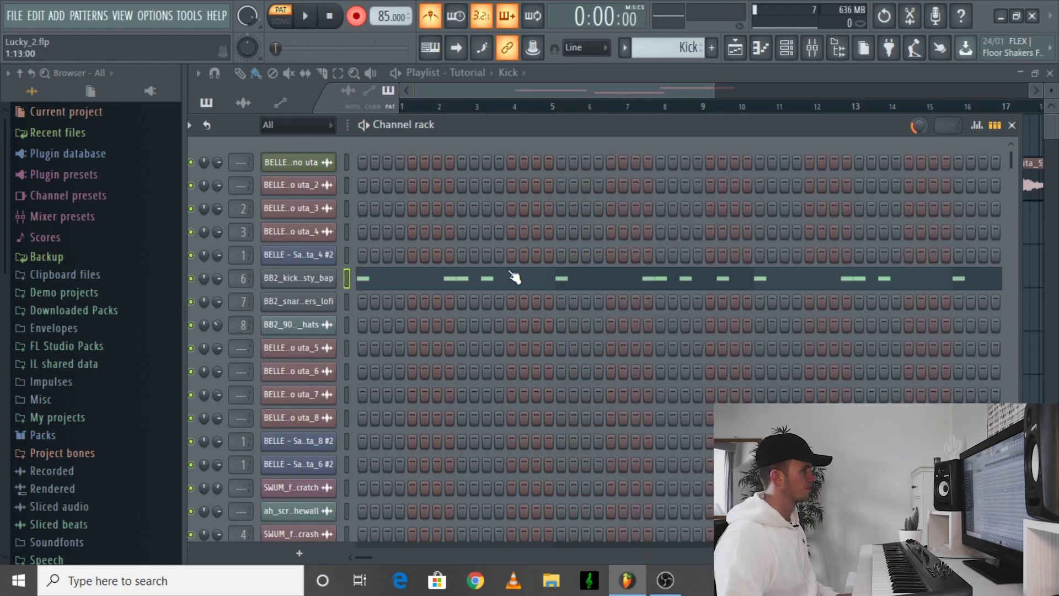
{"action": "left_click", "coordinate": [482, 286]}
{"action": "key", "text": "space"}
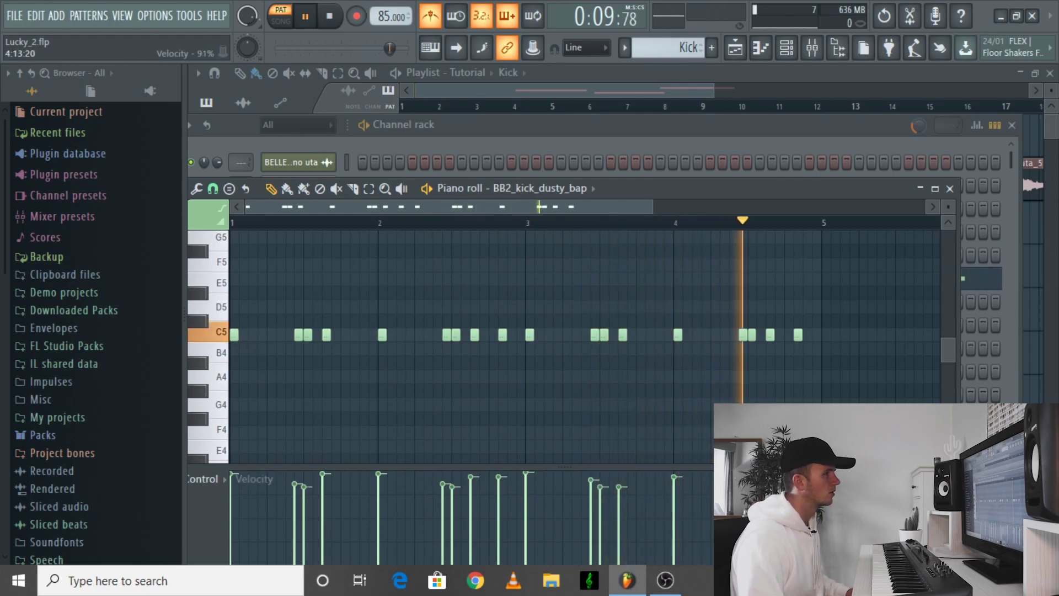
Audition the recorded kick pattern again, then close the kick piano roll.
{"action": "key", "text": "space"}
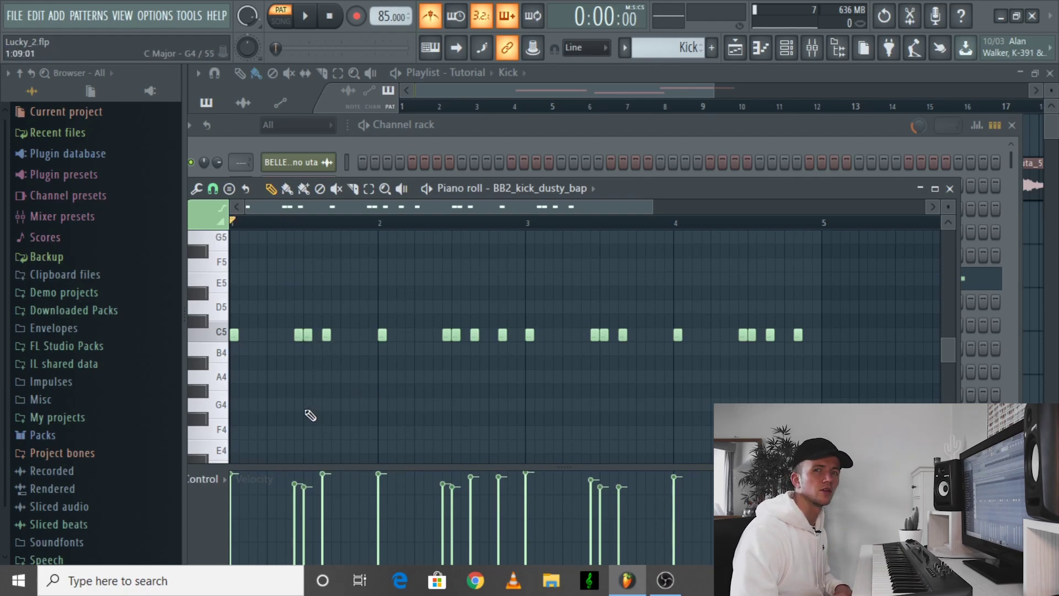
{"action": "key", "text": "space"}
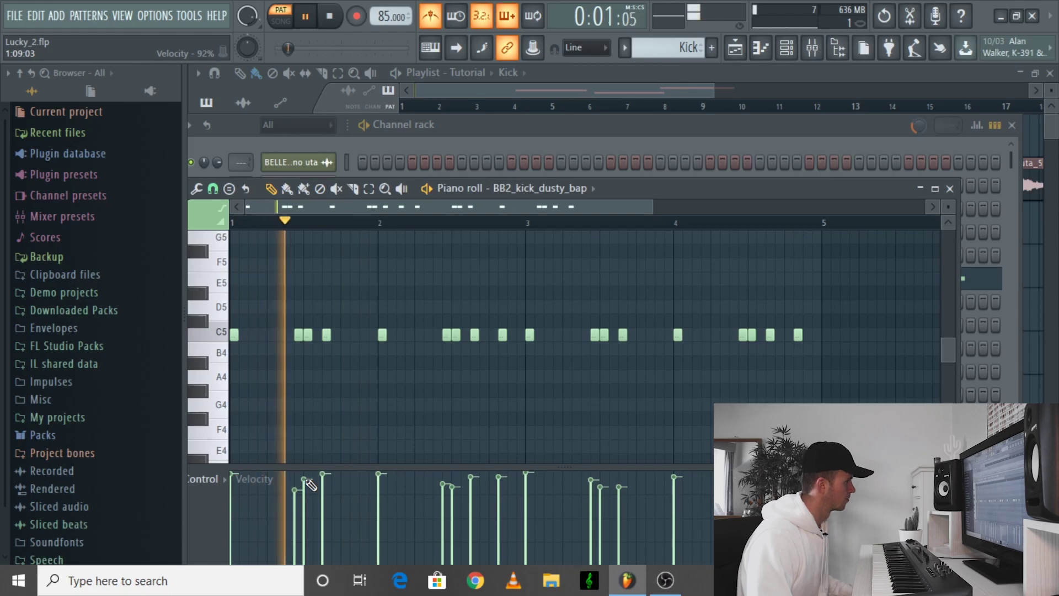
{"action": "key", "text": "space"}
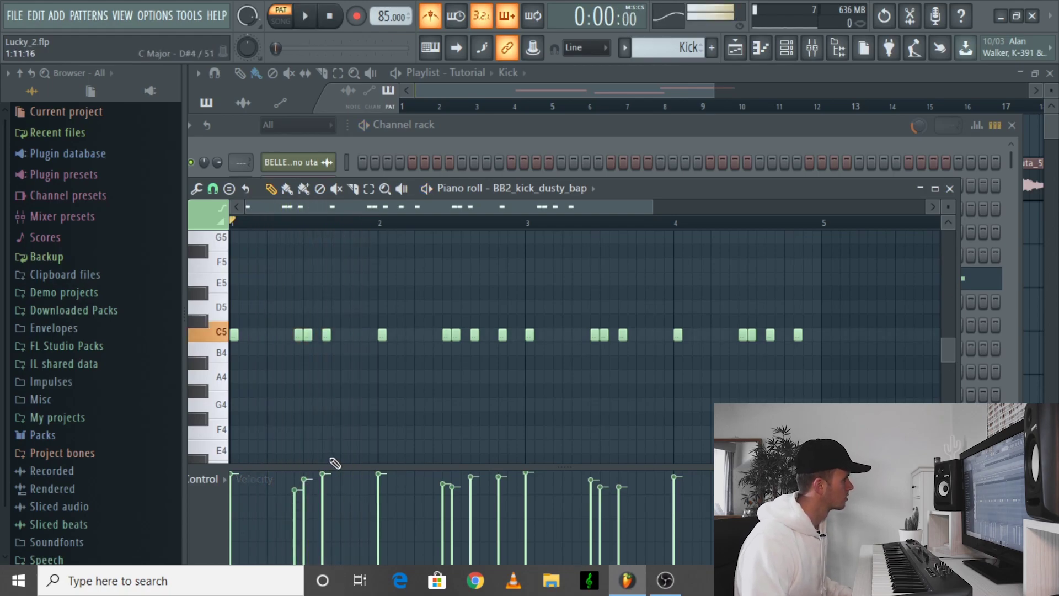
{"action": "left_click", "coordinate": [760, 47]}
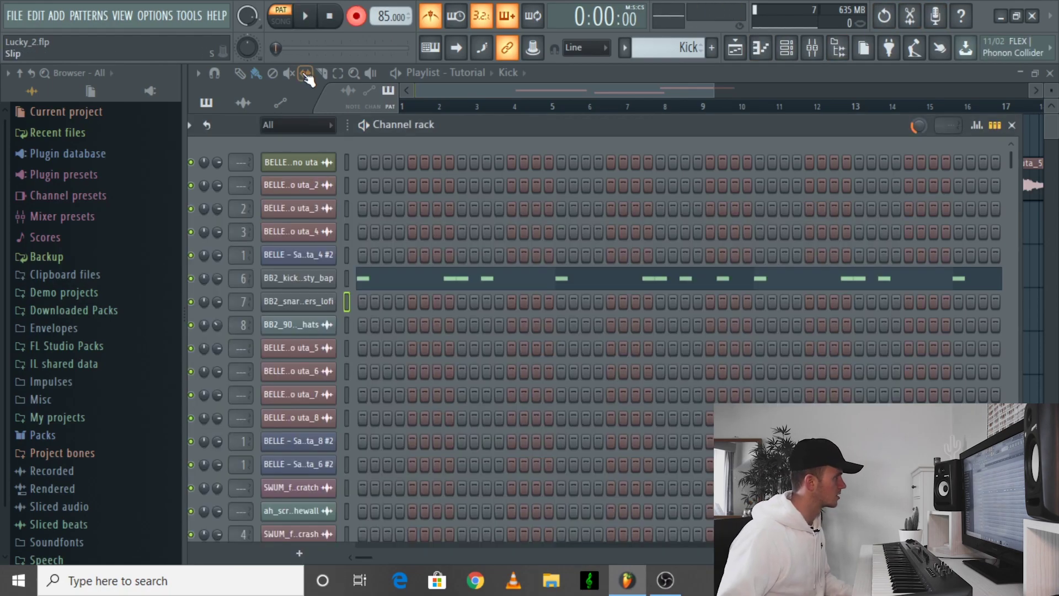
Record a snare pattern on BB2_snare_bonkers_lofi with a count-in and quantize it to the grid.
{"action": "key", "text": "space"}
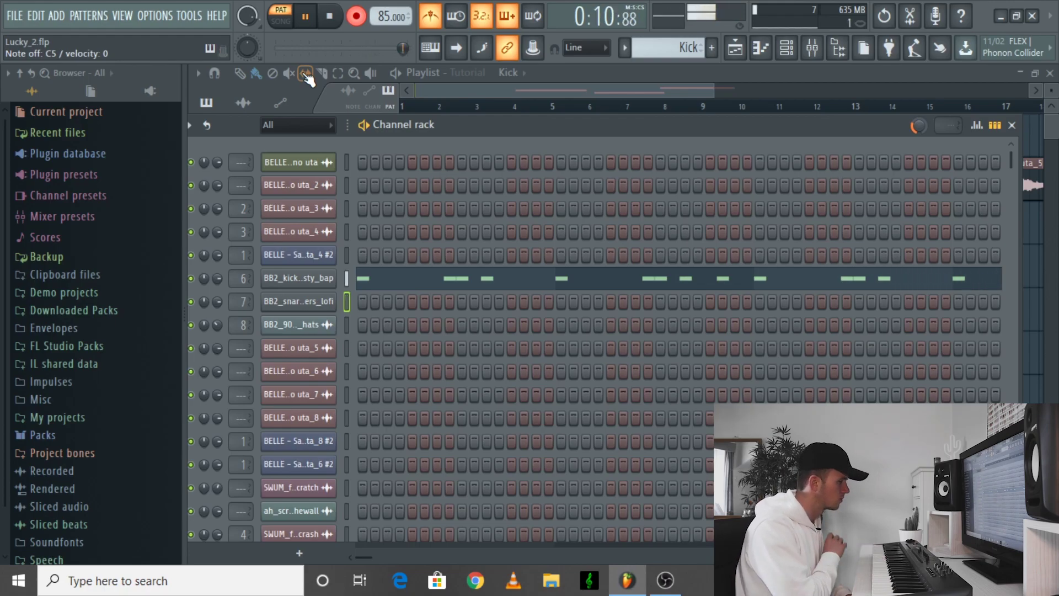
{"action": "key", "text": "space"}
{"action": "key", "text": "F7"}
{"action": "key", "text": "alt+q"}
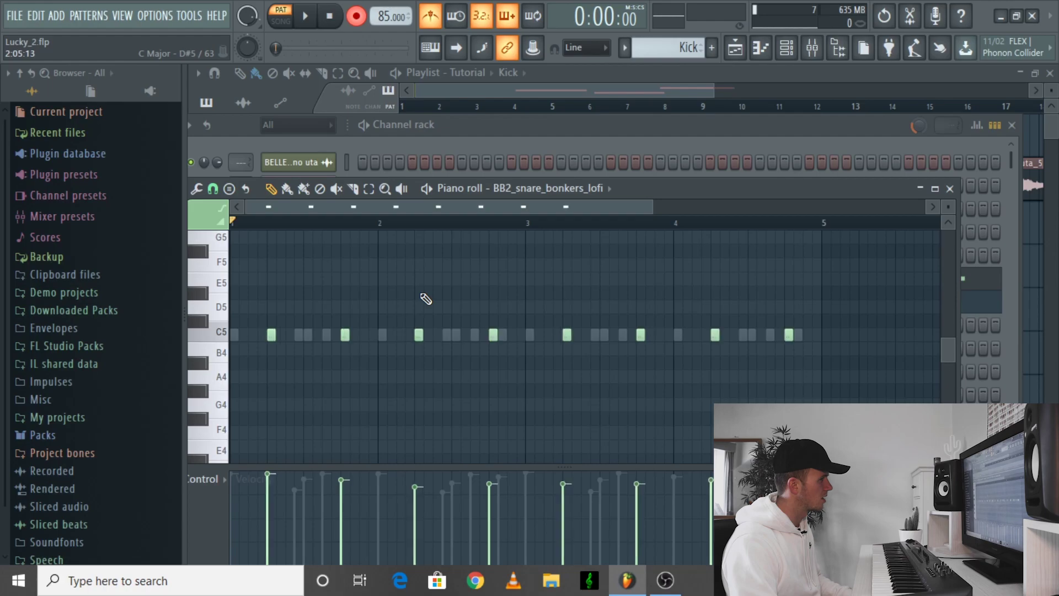
Raise the weaker snare velocities to full and set the main swing to 25%.
{"action": "left_click_drag", "start_coordinate": [574, 491], "coordinate": [696, 491]}
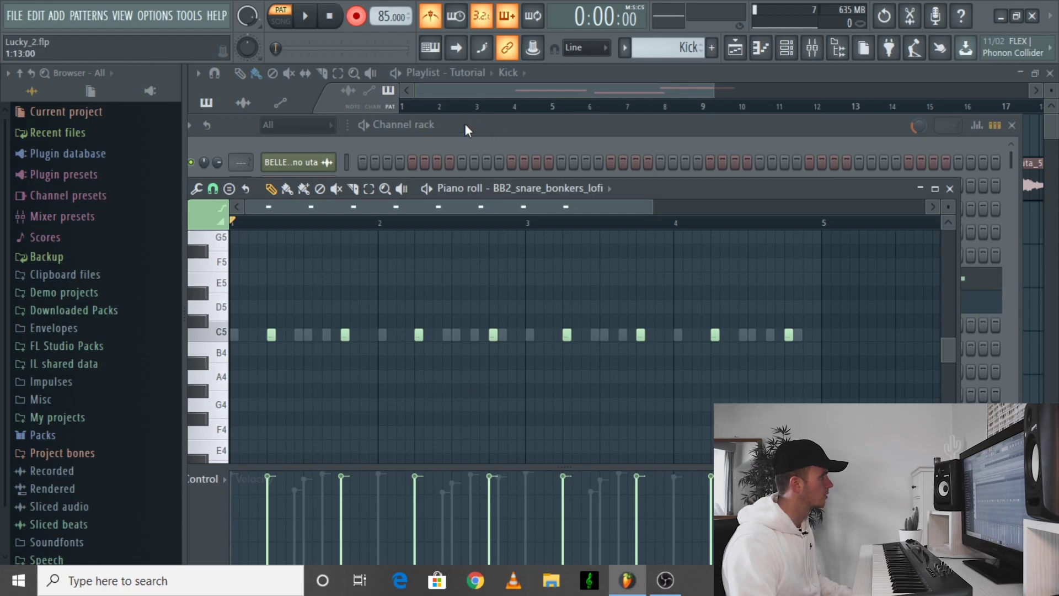
{"action": "key", "text": "F7"}
{"action": "left_click", "coordinate": [247, 47]}
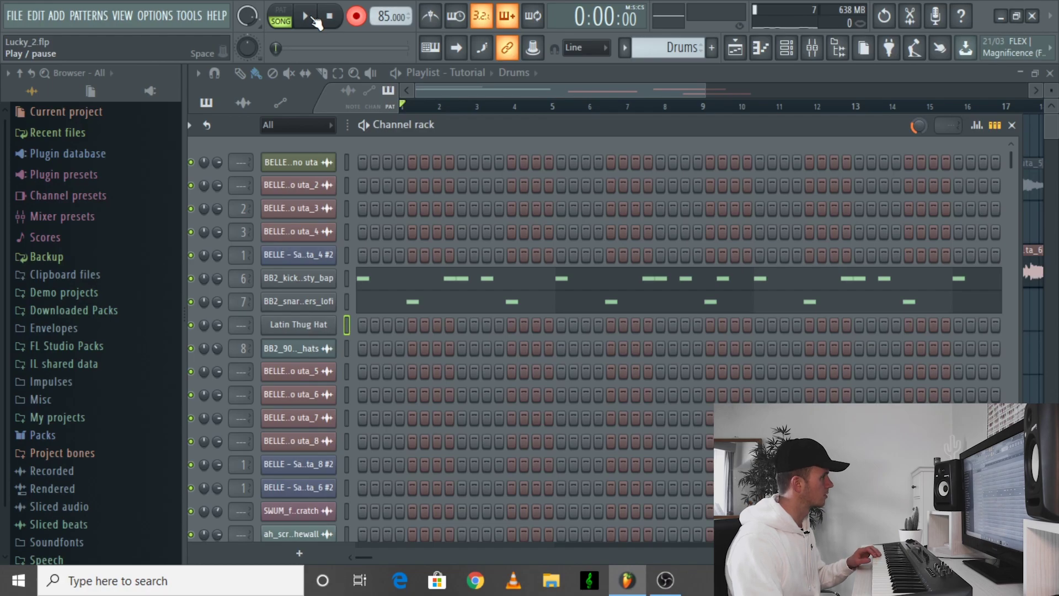
Record a two-bar run of C5 hi-hats on Latin Thug Hat and view them in the piano roll.
{"action": "left_click", "coordinate": [309, 18]}
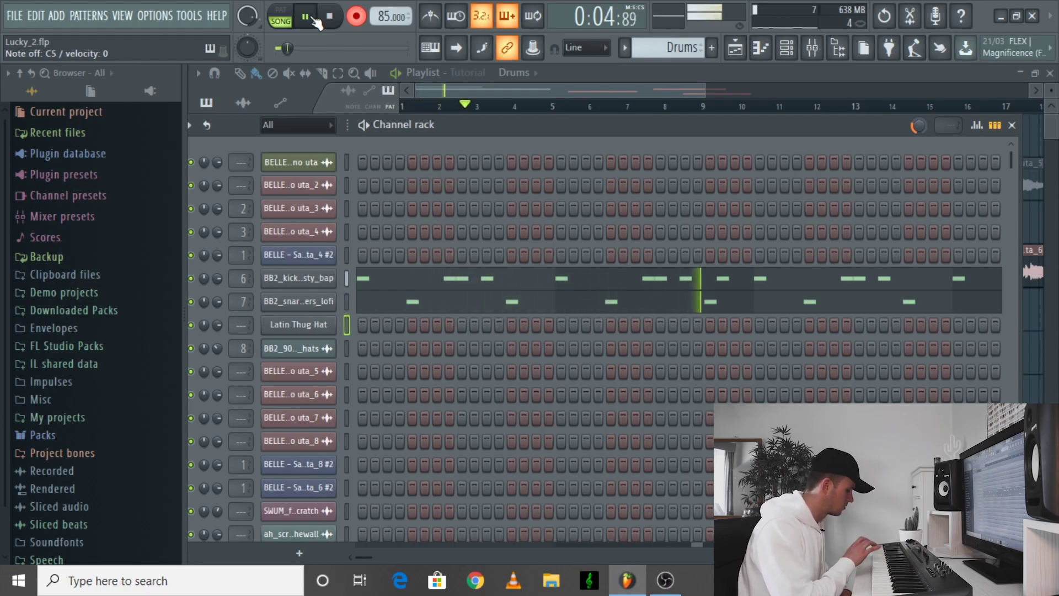
{"action": "key", "text": "space"}
{"action": "left_click", "coordinate": [574, 326]}
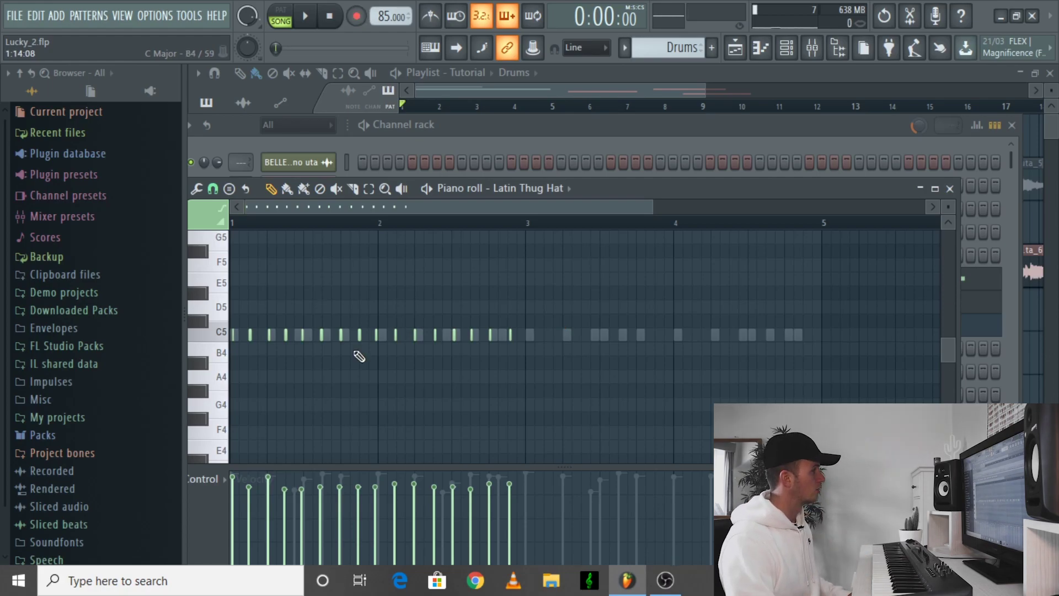
Quantize all Latin Thug Hat C5 notes to even full-step 16ths, then audition them.
{"action": "key", "text": "ctrl+a"}
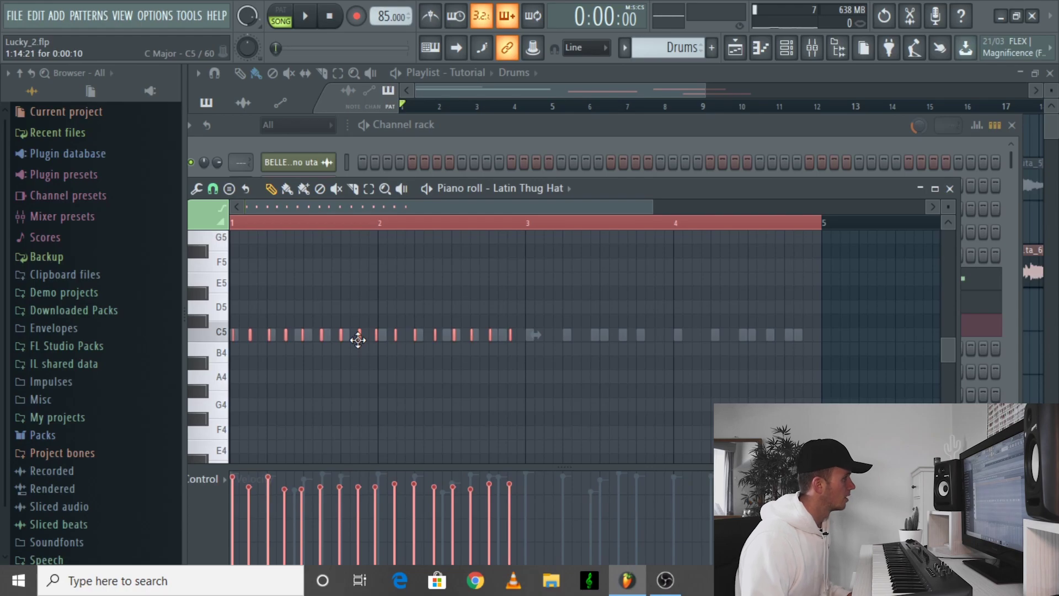
{"action": "key", "text": "ctrl+q"}
{"action": "scroll", "coordinate": [318, 328], "scroll_direction": "up", "scroll_amount": 5}
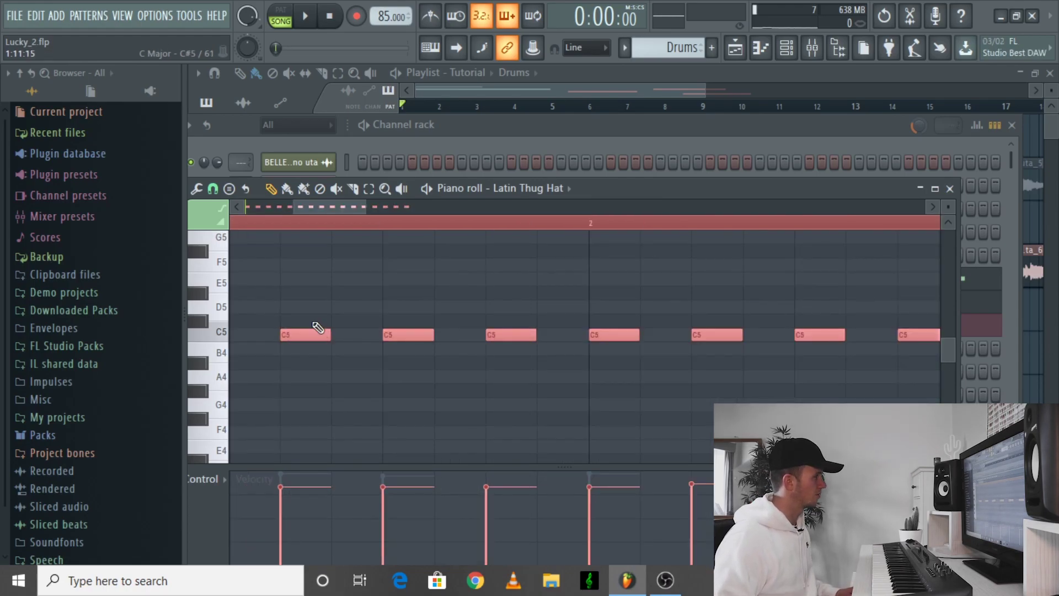
{"action": "scroll", "coordinate": [318, 328], "scroll_direction": "down", "scroll_amount": 4}
{"action": "scroll", "coordinate": [318, 327], "scroll_direction": "up", "scroll_amount": 1}
{"action": "scroll", "coordinate": [349, 379], "scroll_direction": "down", "scroll_amount": 6}
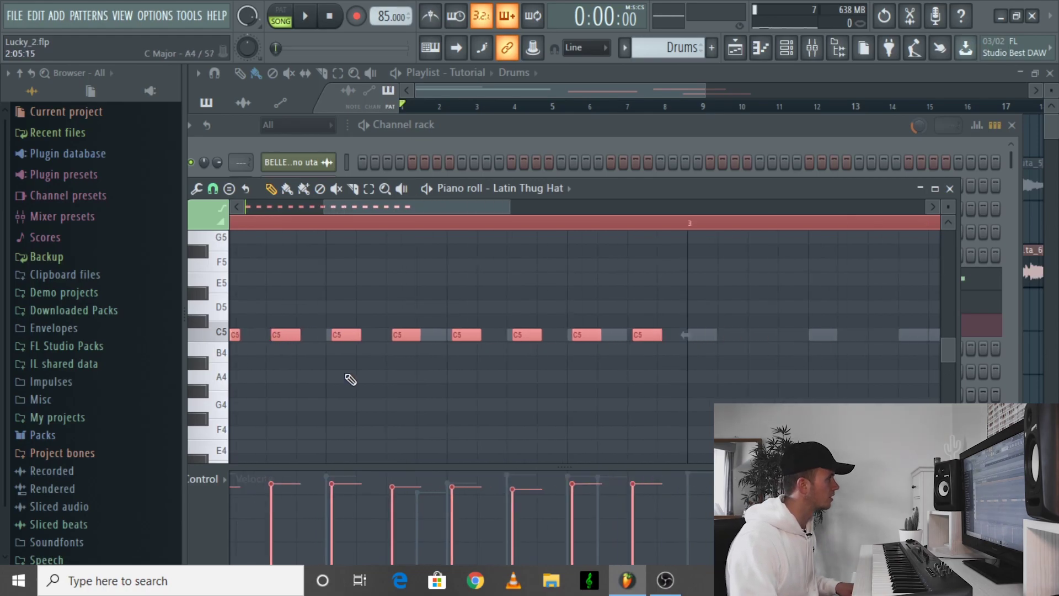
{"action": "key", "text": "space"}
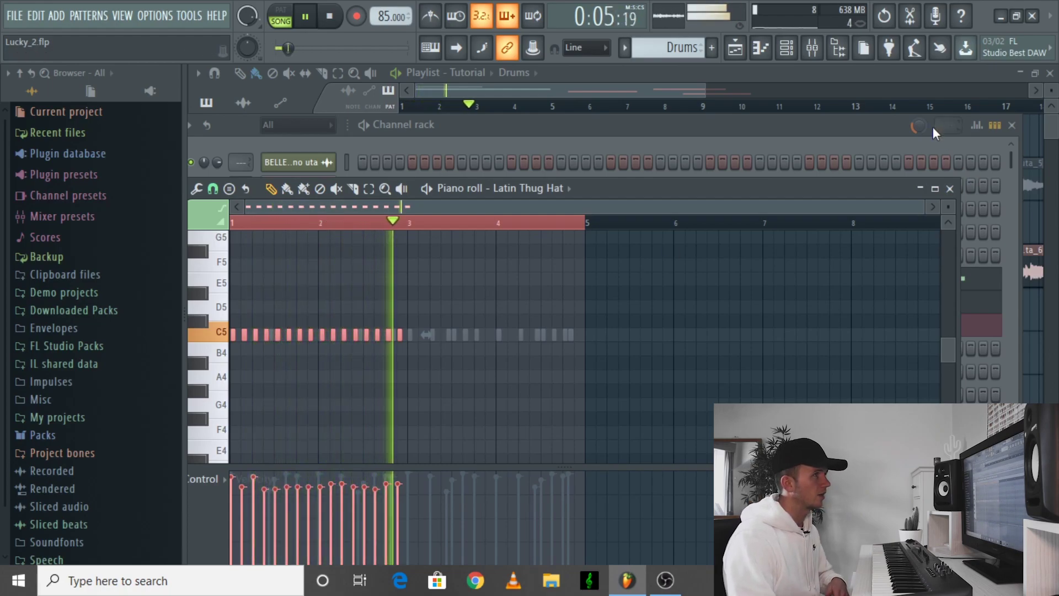
{"action": "key", "text": "space"}
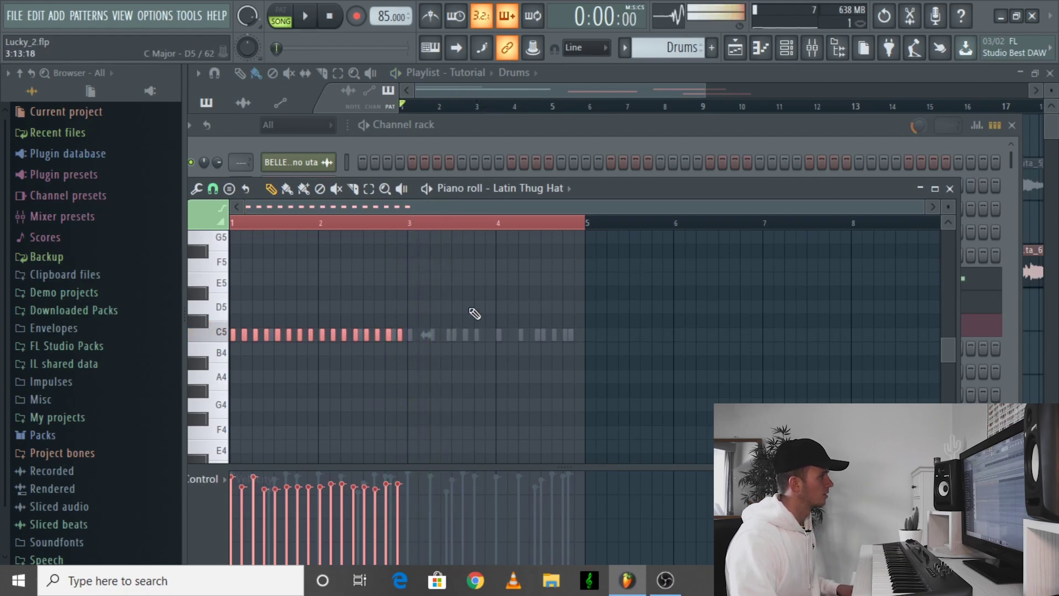
Unmute the hi-hat loop on Track 2 in the playlist and play the arrangement.
{"action": "key", "text": "F5"}
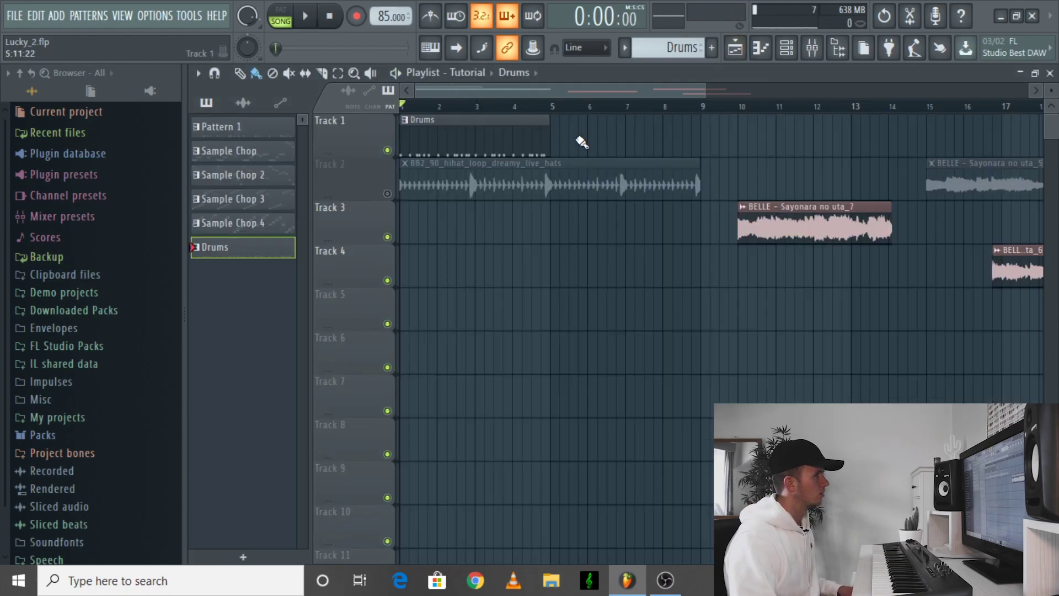
{"action": "left_click", "coordinate": [387, 193]}
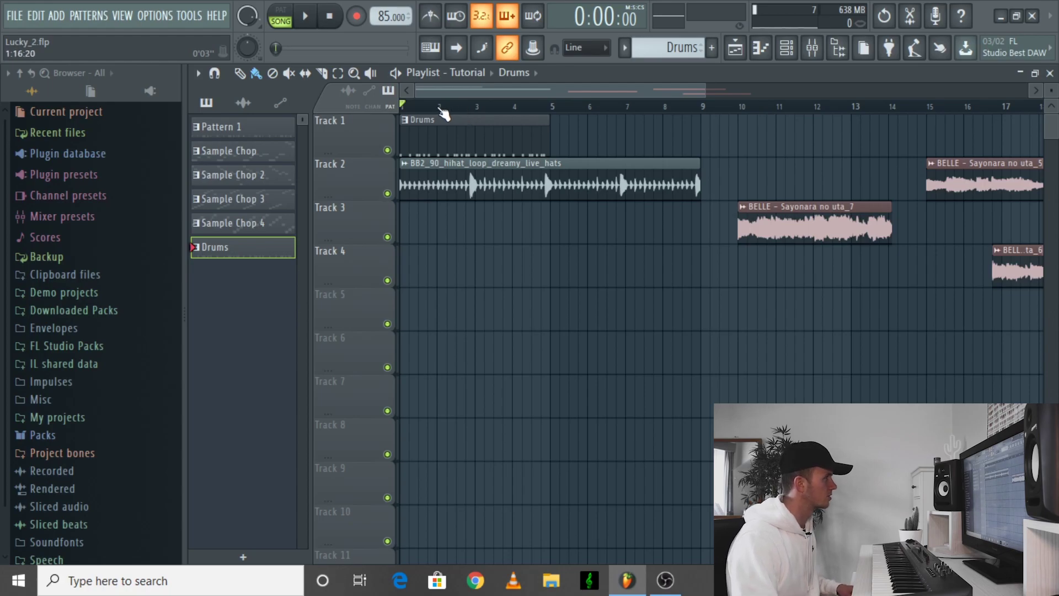
{"action": "key", "text": "space"}
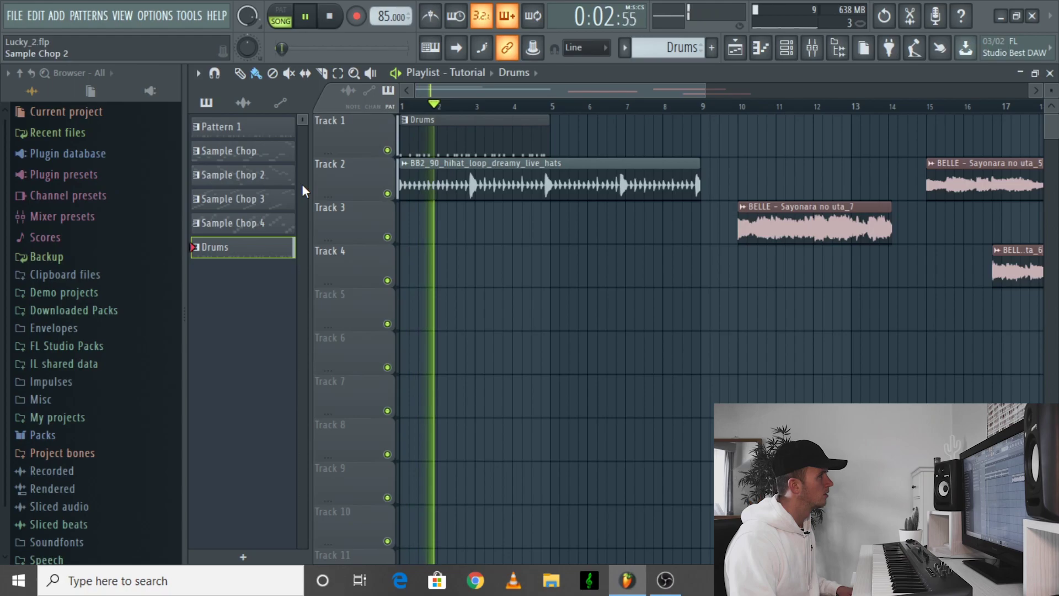
Add a second Drums clip on Track 1 at bar 5 so the drums fill bars 1–9.
{"action": "left_click", "coordinate": [555, 146]}
{"action": "left_click_drag", "start_coordinate": [555, 146], "coordinate": [632, 156]}
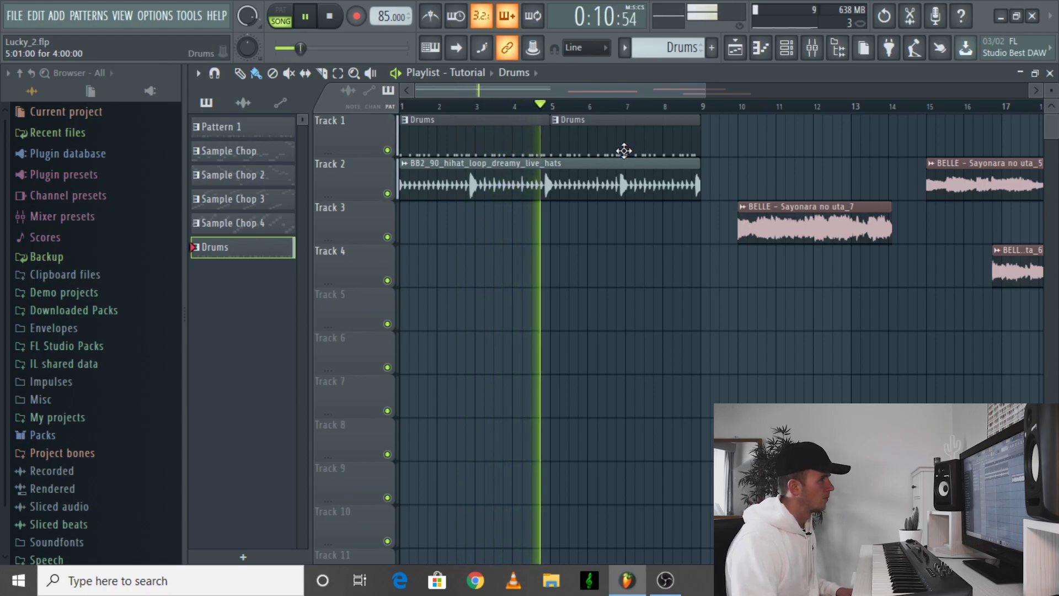
{"action": "key", "text": "space"}
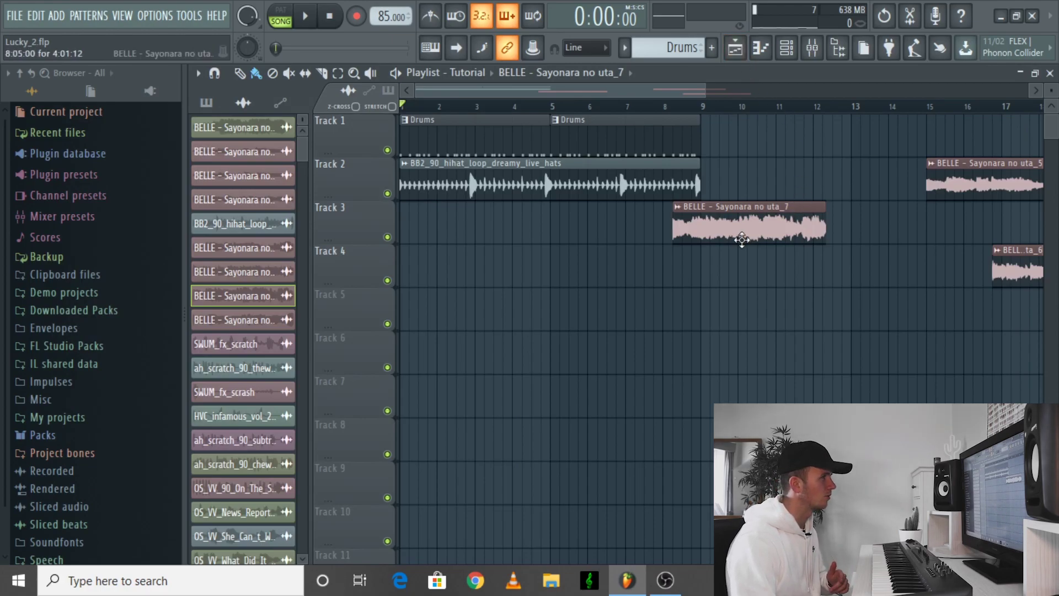
{"action": "scroll", "coordinate": [832, 246], "scroll_direction": "down", "scroll_amount": 4}
{"action": "scroll", "coordinate": [833, 248], "scroll_direction": "up", "scroll_amount": 3, "text": "ctrl"}
{"action": "scroll", "coordinate": [833, 247], "scroll_direction": "up", "scroll_amount": 4}
{"action": "scroll", "coordinate": [832, 247], "scroll_direction": "down", "scroll_amount": 4, "text": "ctrl"}
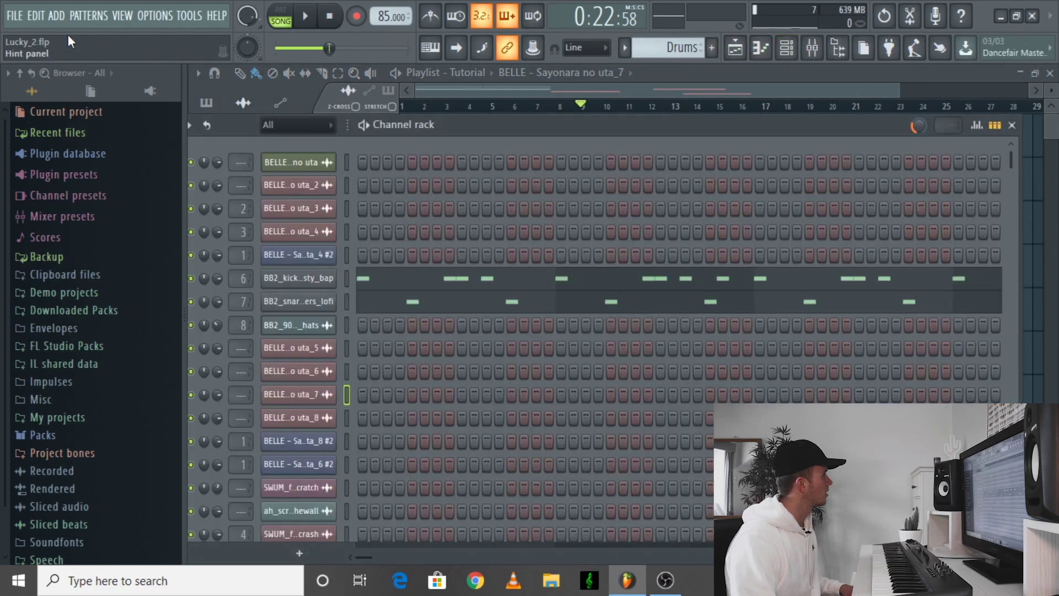
Add a Fruity Slicer channel and re-slice the BELLE sample into one slice per beat.
{"action": "left_click", "coordinate": [55, 18]}
{"action": "left_click", "coordinate": [116, 271]}
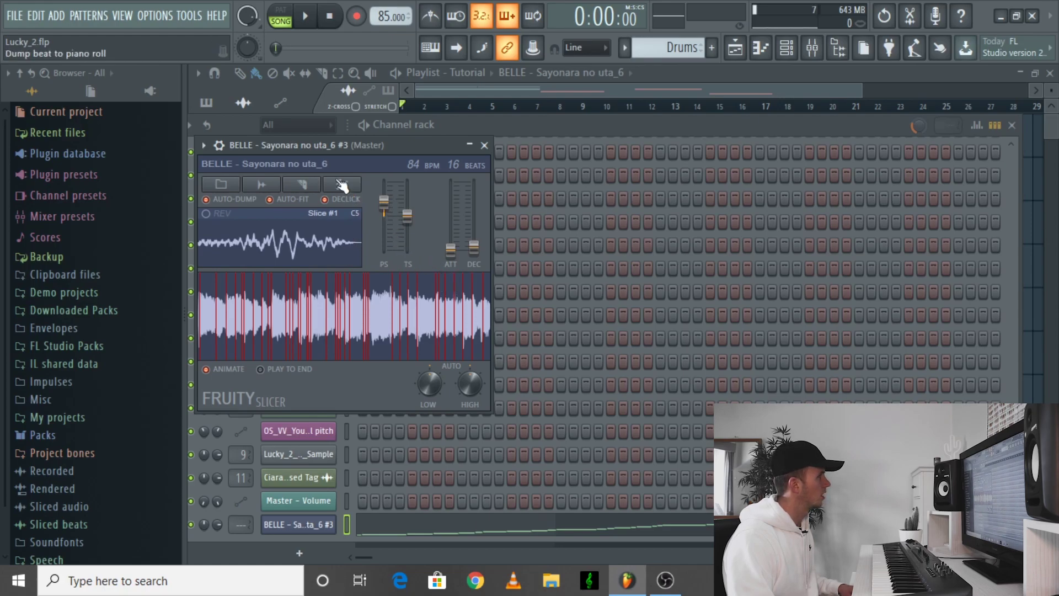
{"action": "left_click", "coordinate": [301, 184]}
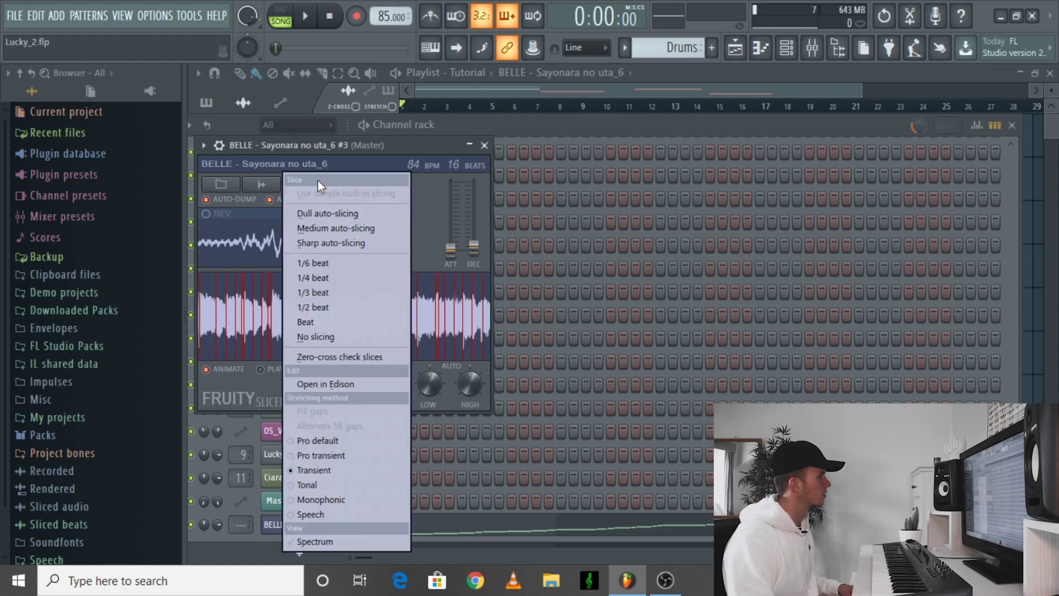
{"action": "left_click", "coordinate": [325, 322]}
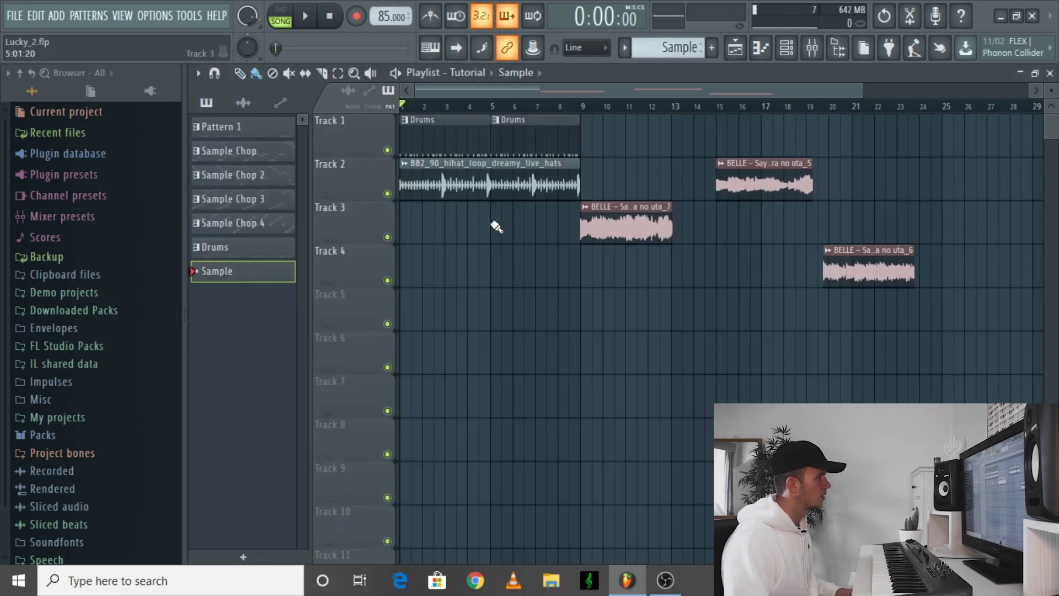
Paint the Sample pattern at the start of Track 3 and stretch it to bar 9.
{"action": "key", "text": "F6"}
{"action": "left_click", "coordinate": [419, 224]}
{"action": "left_click_drag", "start_coordinate": [421, 212], "coordinate": [583, 211]}
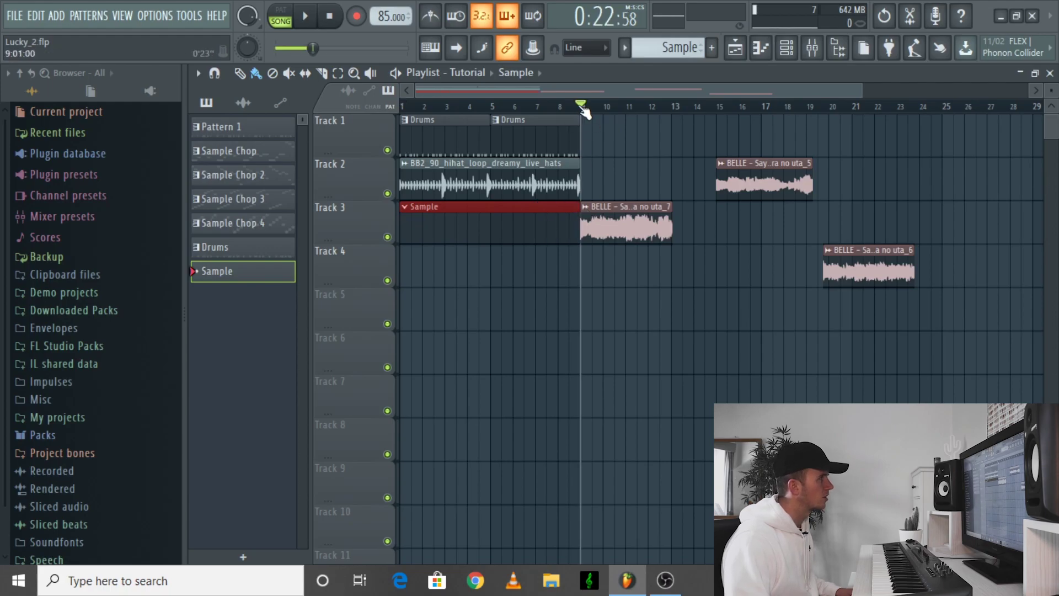
Loop bars 1–9, record BELLE slice notes live, then view them in the piano roll.
{"action": "left_click_drag", "start_coordinate": [583, 105], "coordinate": [401, 106]}
{"action": "left_click", "coordinate": [786, 49]}
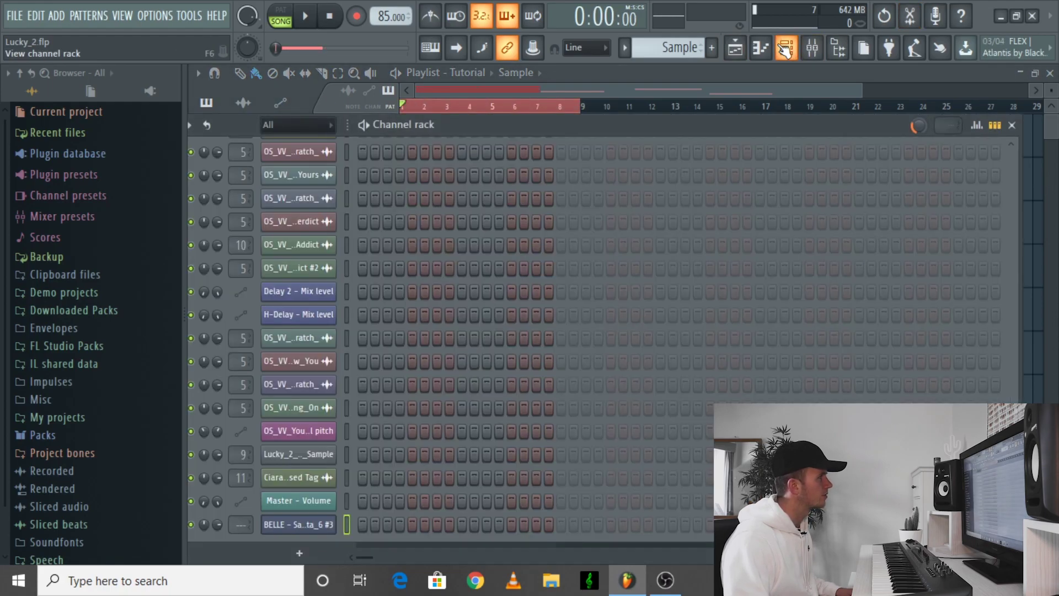
{"action": "key", "text": "space"}
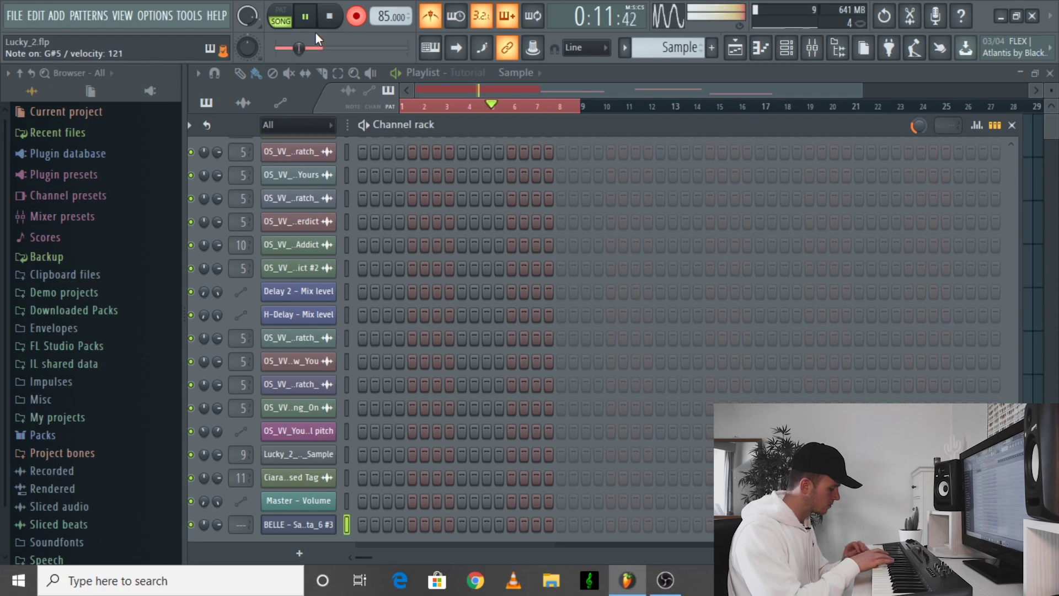
{"action": "key", "text": "space"}
{"action": "key", "text": "F7"}
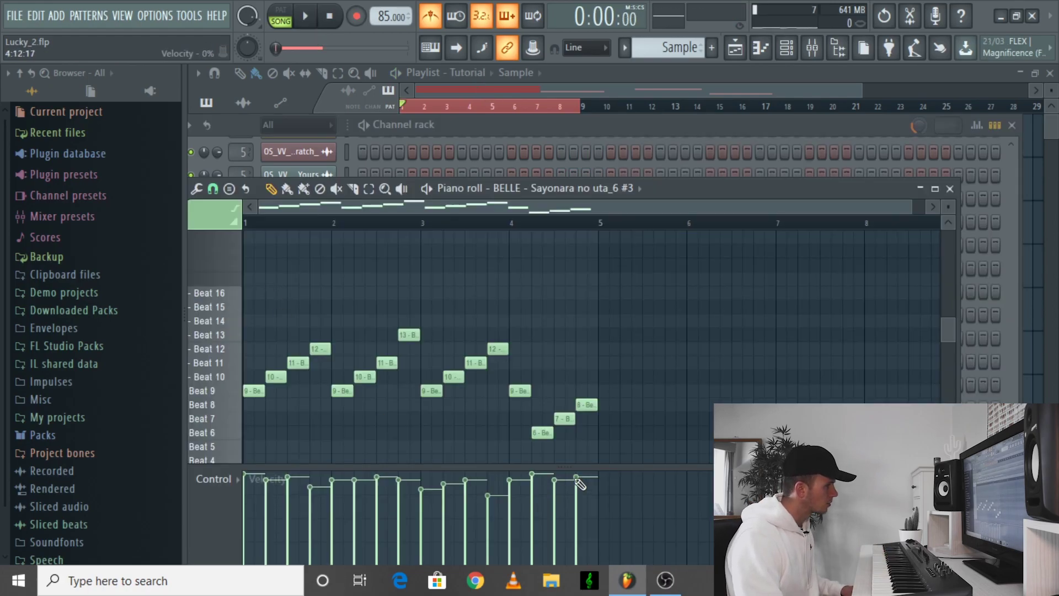
Level all slice-note velocities to one height, audition the pattern, then bring up the Playlist.
{"action": "left_click_drag", "start_coordinate": [552, 478], "coordinate": [422, 484]}
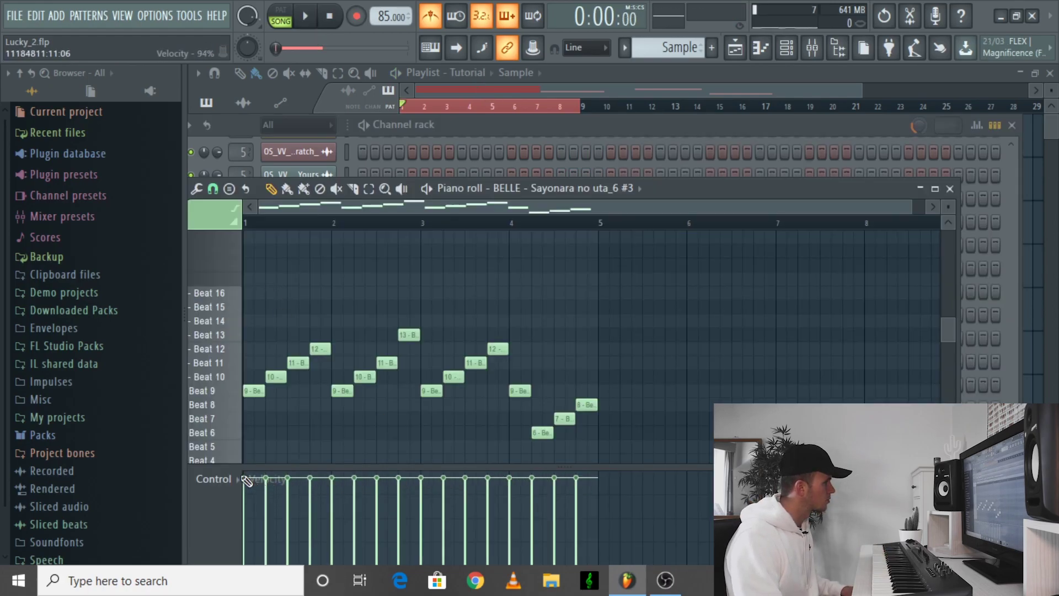
{"action": "key", "text": "space"}
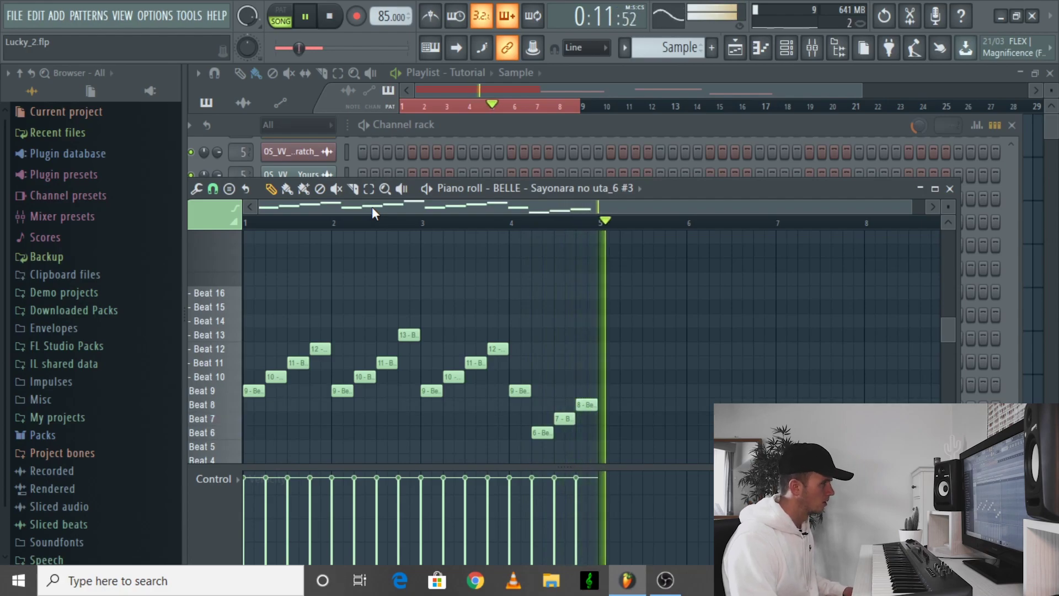
{"action": "key", "text": "space"}
{"action": "key", "text": "F5"}
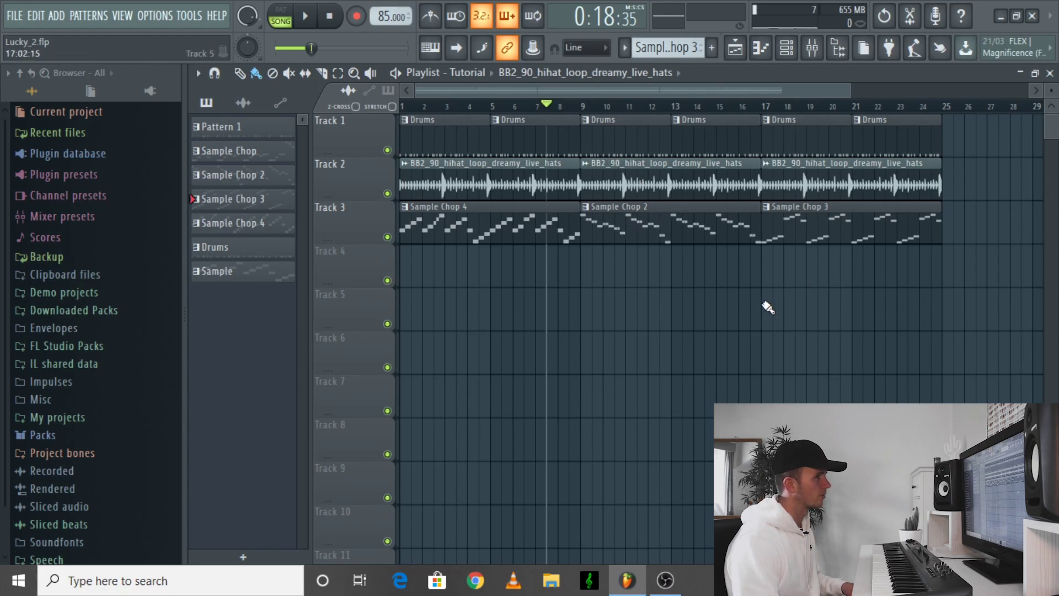
Check the Sample Chop 2 notes, then play the arrangement from bar 17.
{"action": "double_click", "coordinate": [634, 220]}
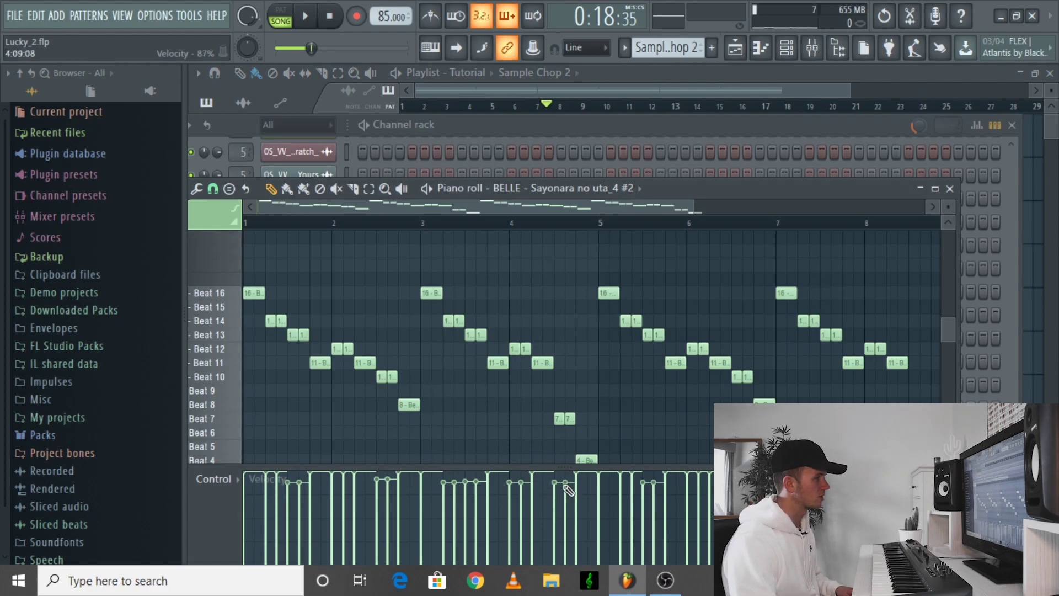
{"action": "left_click", "coordinate": [774, 50]}
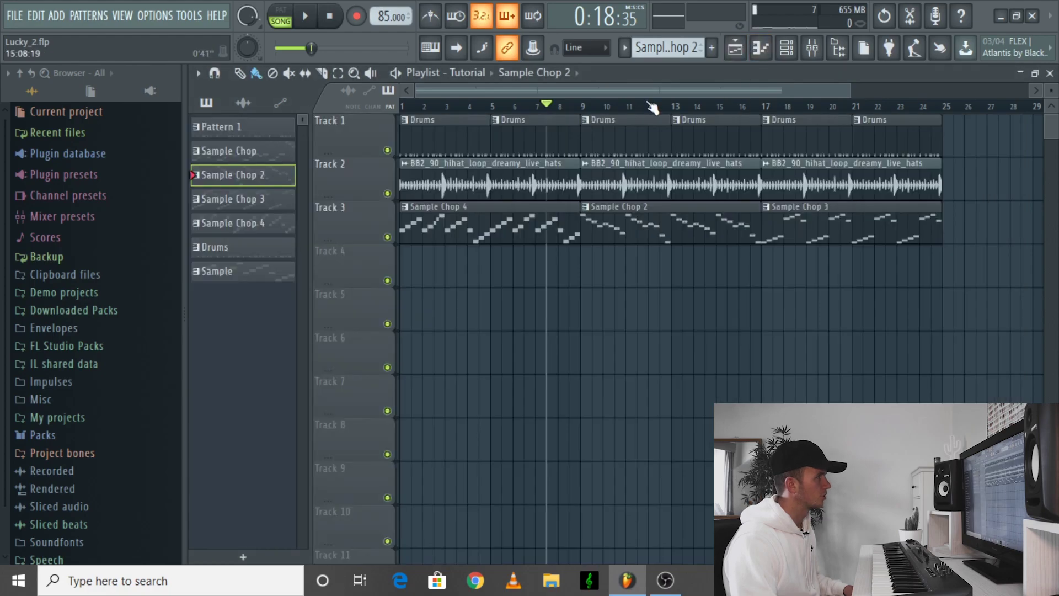
{"action": "key", "text": "space"}
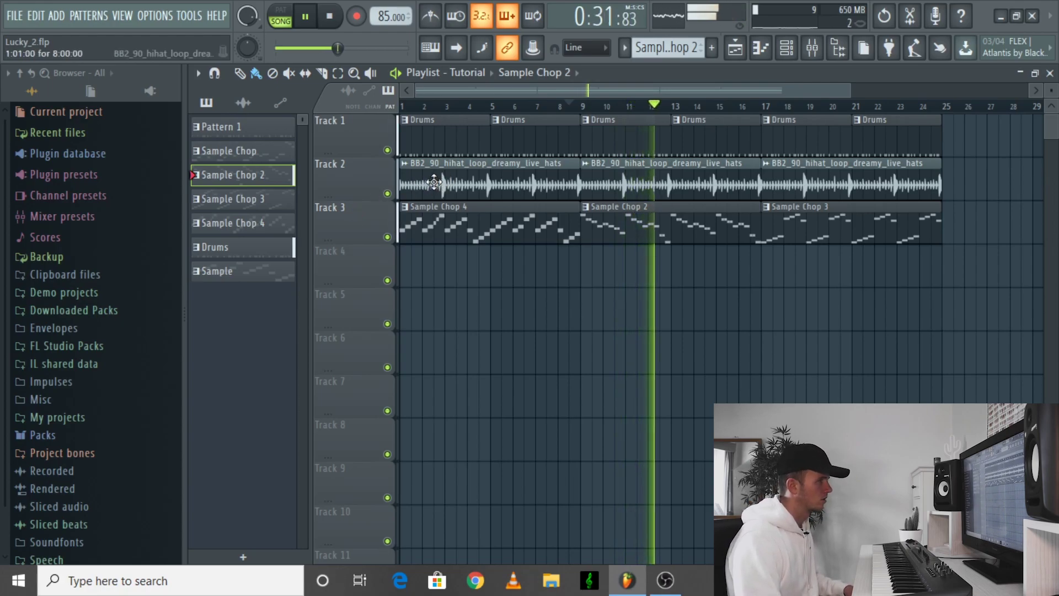
{"action": "left_click", "coordinate": [767, 110]}
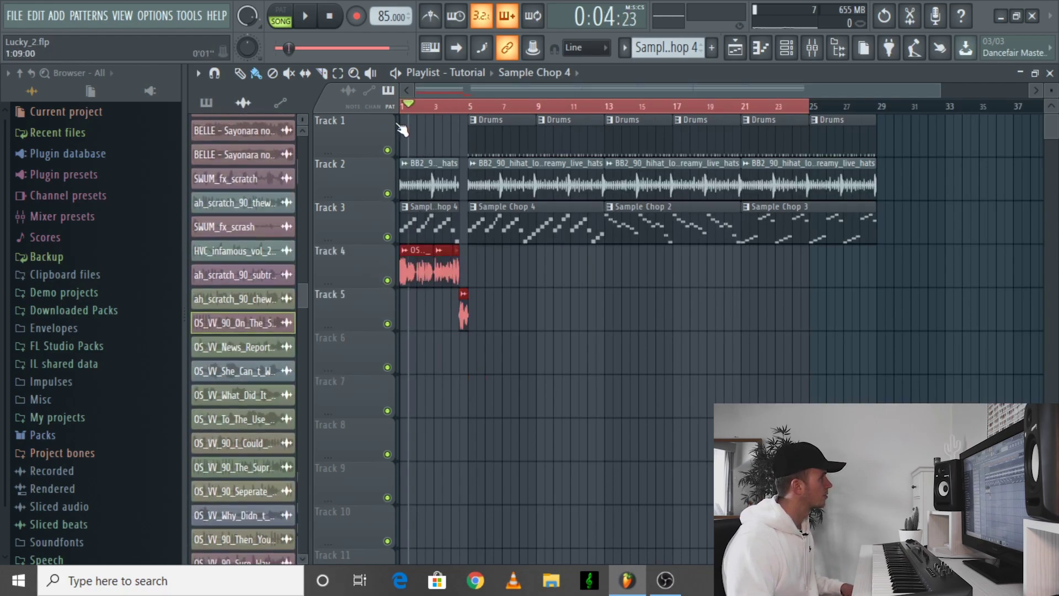
Play the roughly 80-bar arrangement from the beginning, then stop.
{"action": "key", "text": "space"}
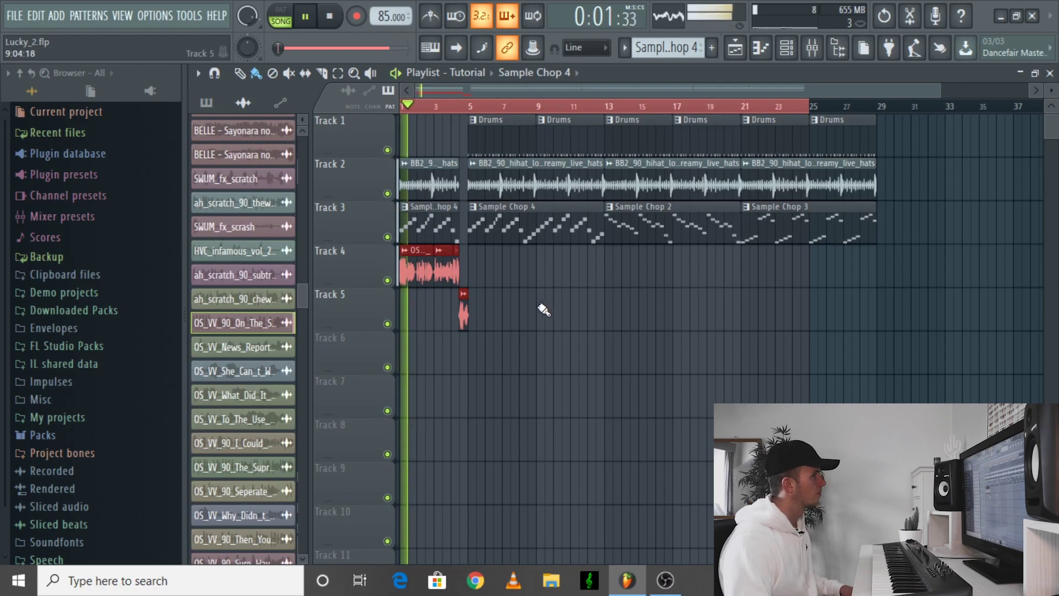
{"action": "scroll", "coordinate": [429, 280], "scroll_direction": "up", "scroll_amount": 3}
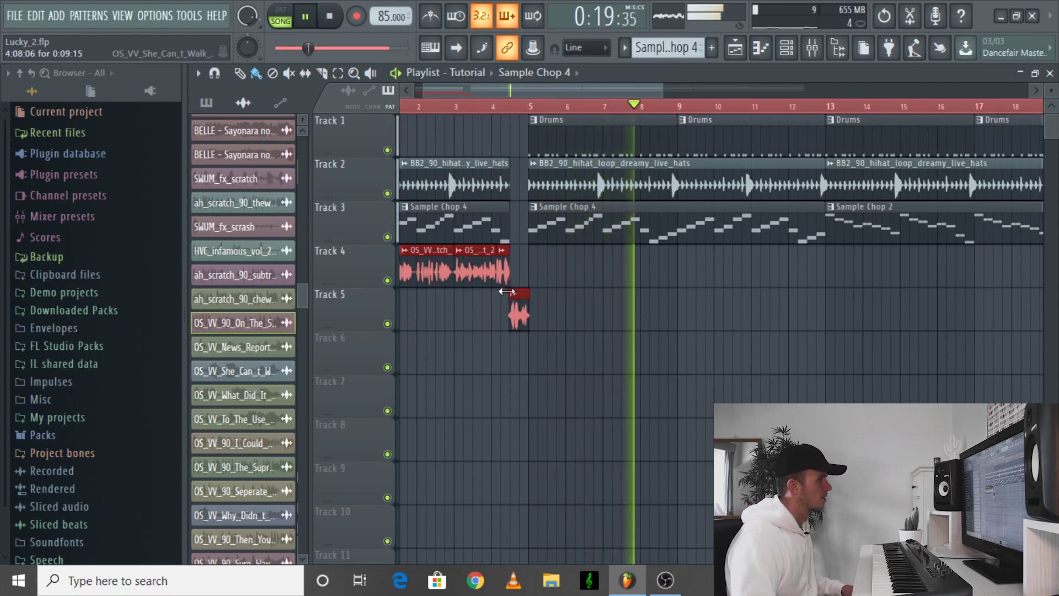
{"action": "key", "text": "space"}
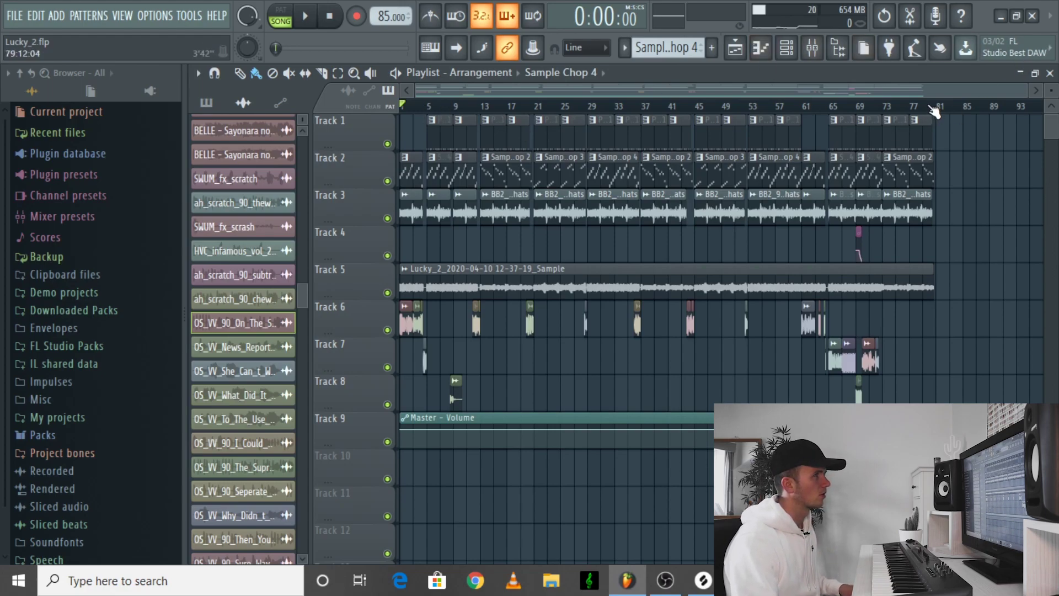
Select the whole arrangement and arm the Sample mixer track for disk recording.
{"action": "scroll", "coordinate": [445, 138], "scroll_direction": "up", "scroll_amount": 3}
{"action": "scroll", "coordinate": [445, 138], "scroll_direction": "down", "scroll_amount": 3}
{"action": "key", "text": "ctrl+a"}
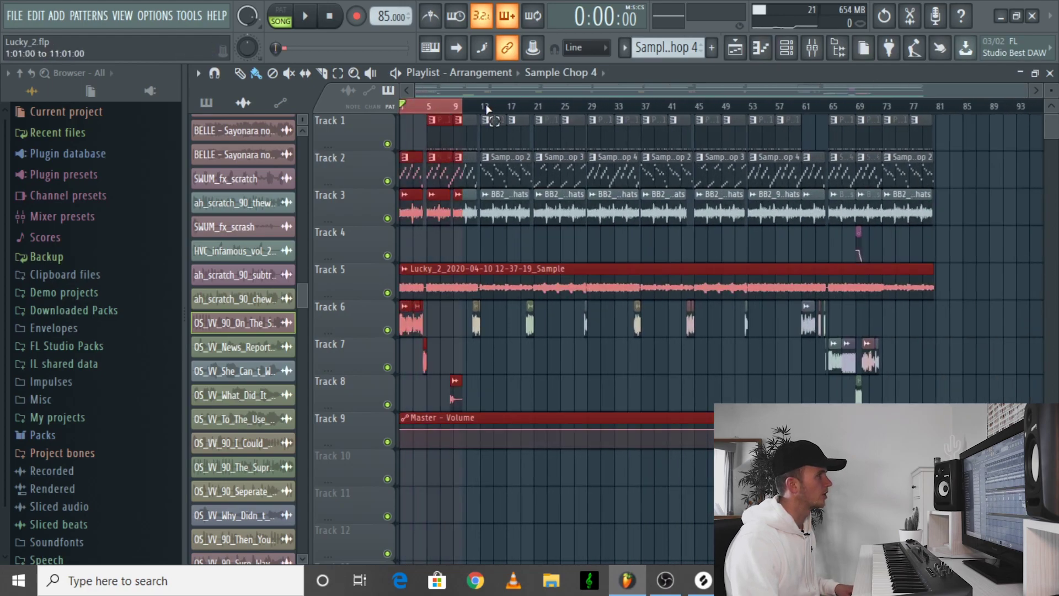
{"action": "key", "text": "F9"}
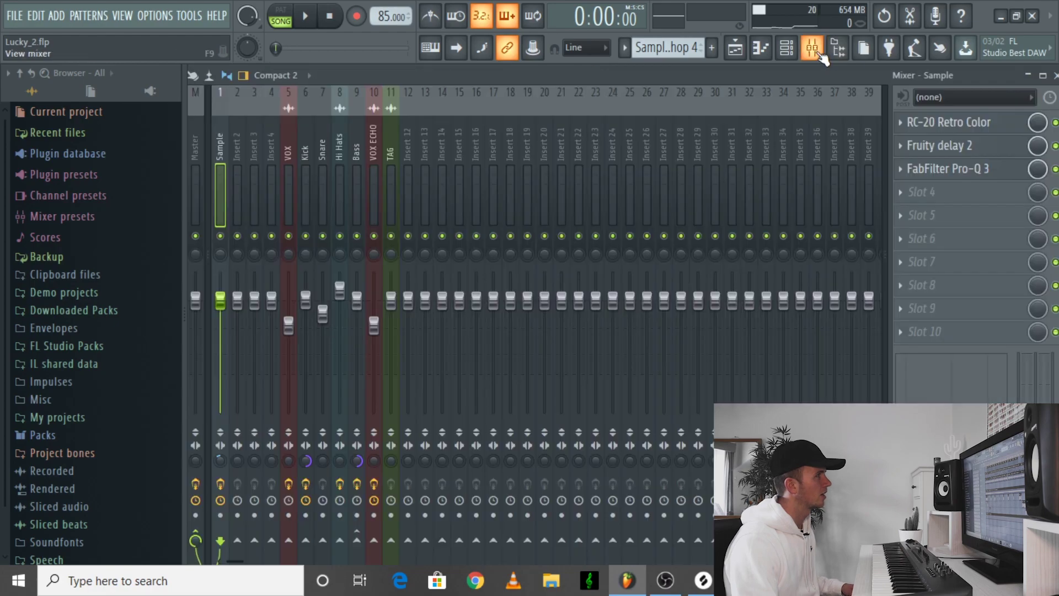
{"action": "left_click", "coordinate": [220, 516]}
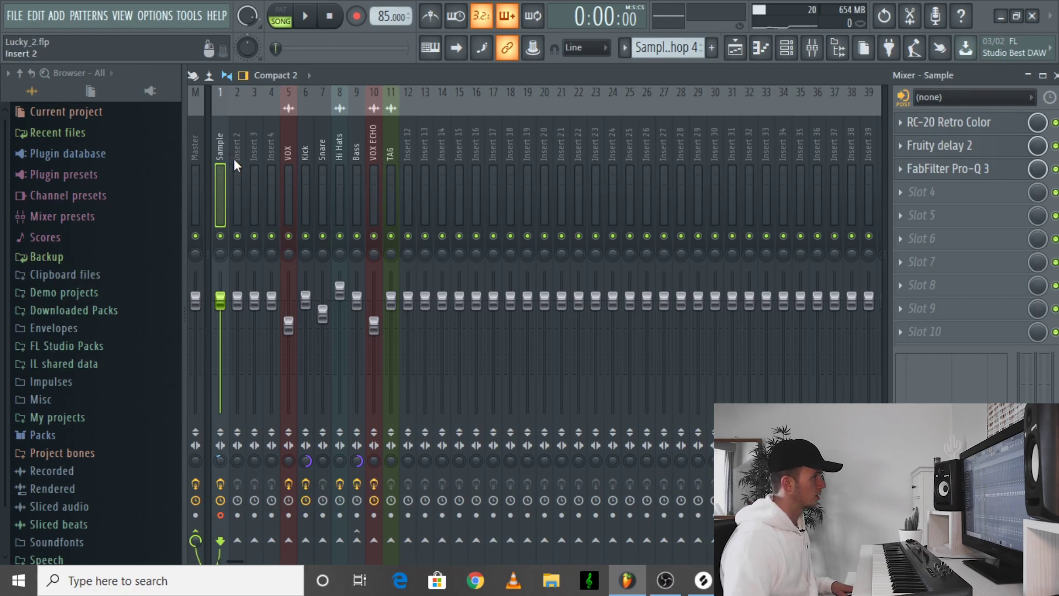
Check the Render settings without exporting, then return to the Playlist with nothing selected.
{"action": "key", "text": "ctrl+r"}
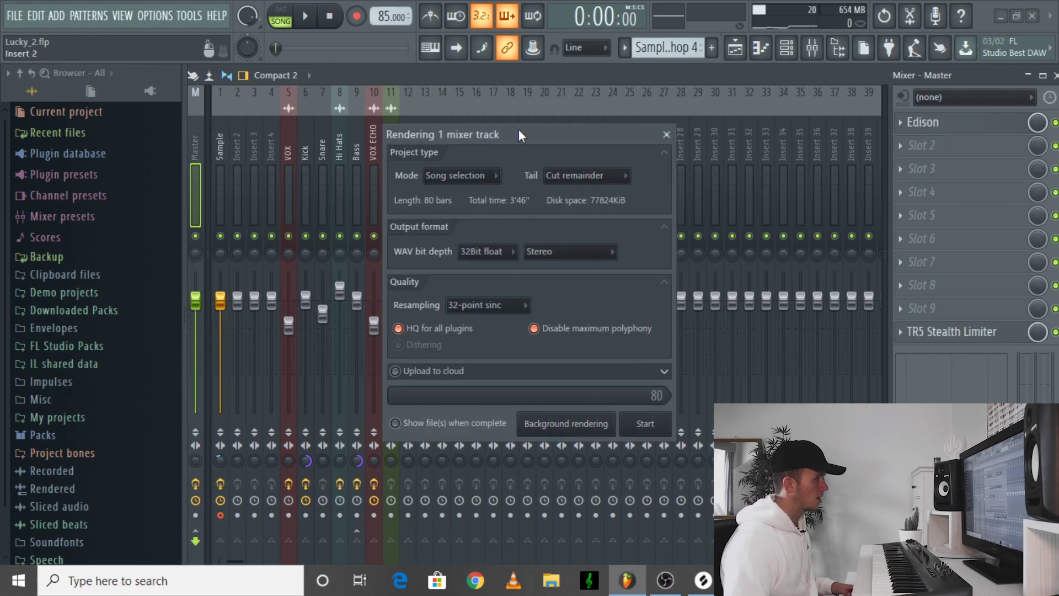
{"action": "left_click", "coordinate": [666, 134]}
{"action": "left_click", "coordinate": [735, 48]}
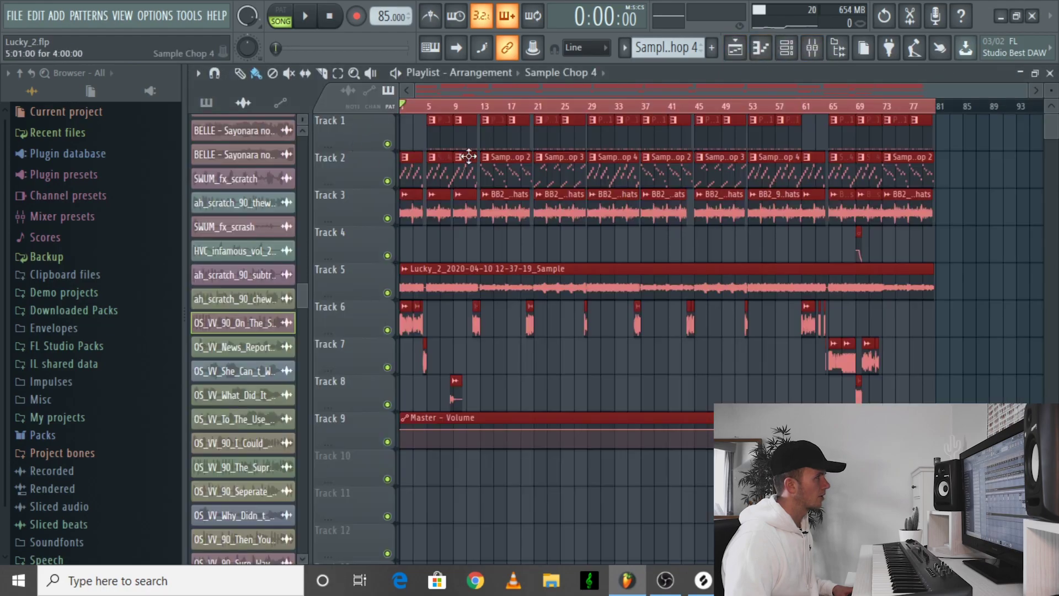
{"action": "left_click", "coordinate": [456, 254]}
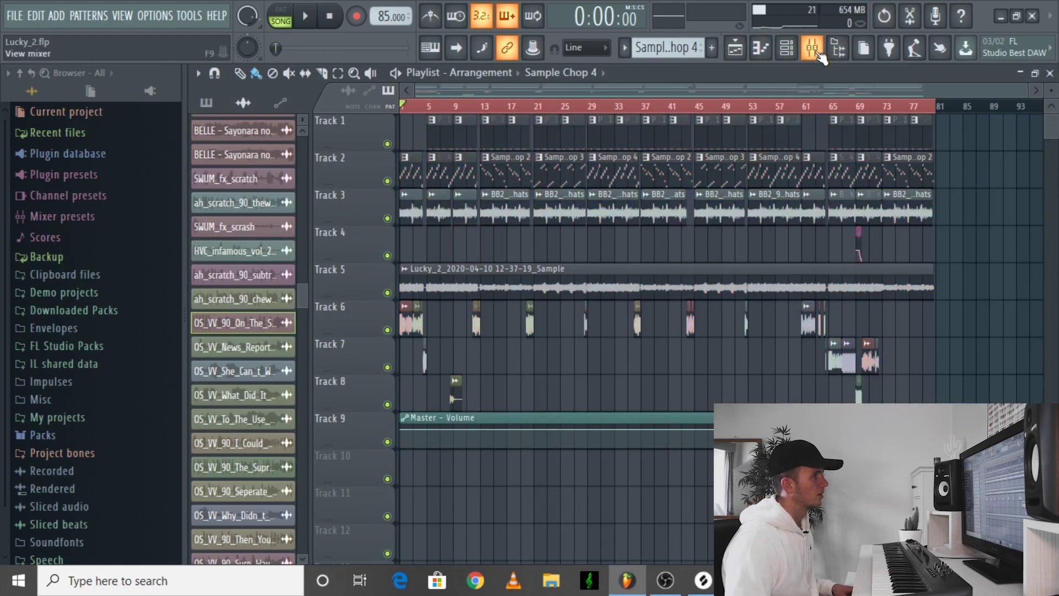
Select the Sample mixer track and review its RC-20 effect.
{"action": "double_click", "coordinate": [626, 269]}
{"action": "left_click", "coordinate": [624, 145]}
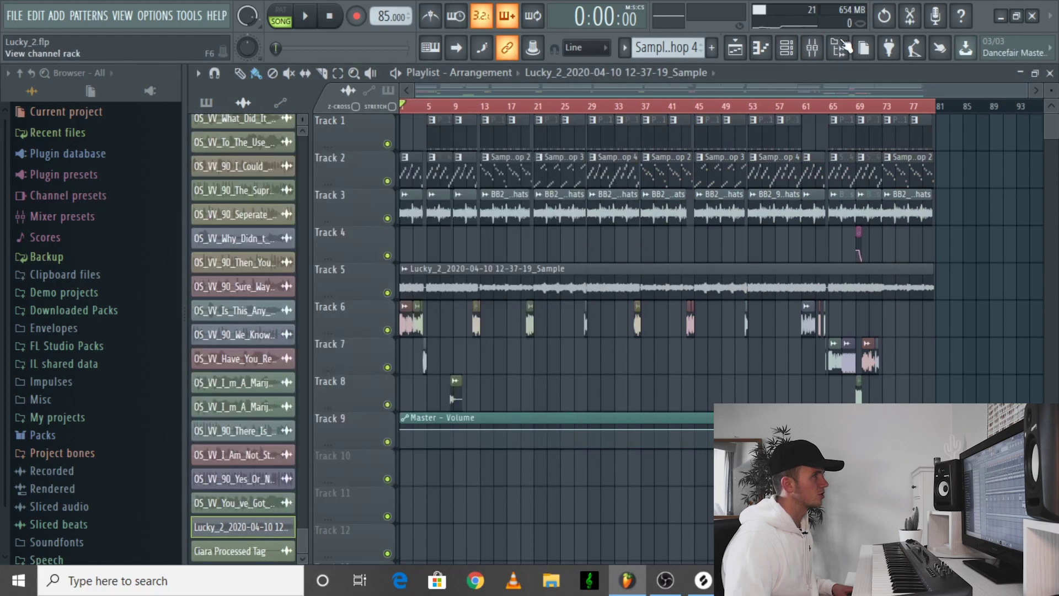
{"action": "left_click", "coordinate": [812, 48]}
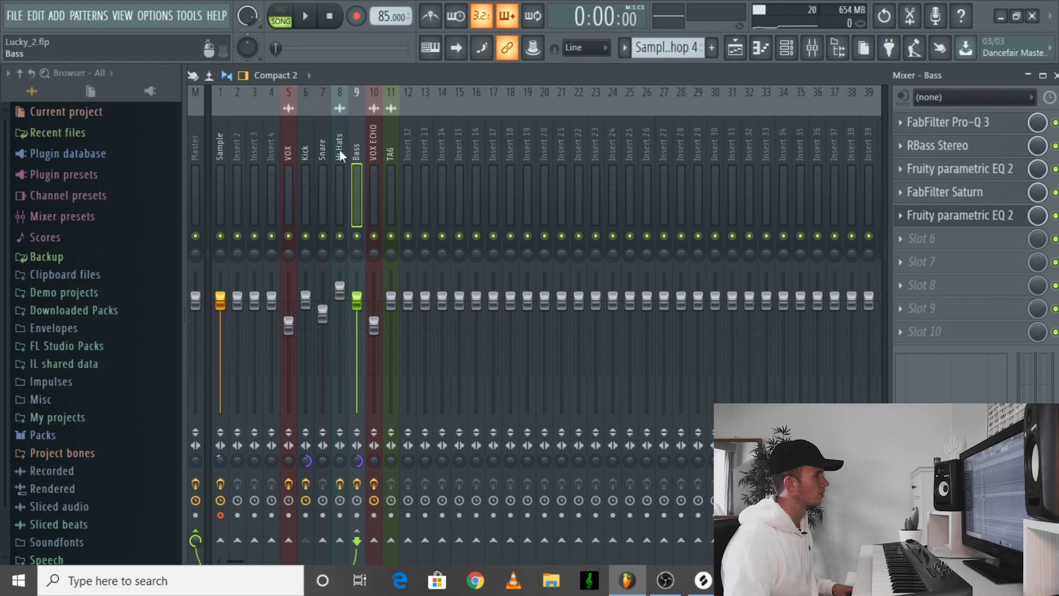
{"action": "left_click", "coordinate": [217, 140]}
{"action": "left_click", "coordinate": [973, 122]}
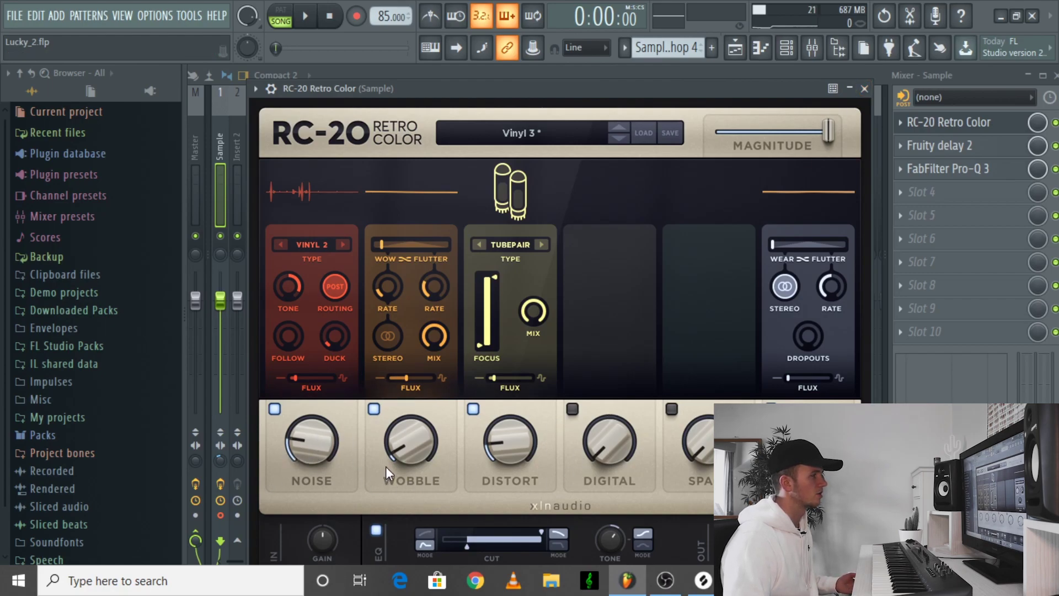
{"action": "left_click", "coordinate": [864, 88]}
Check the Sample track's Fruity Delay 2, then steepen its Pro-Q 3 low cut to 48 dB/oct.
{"action": "left_click", "coordinate": [954, 145]}
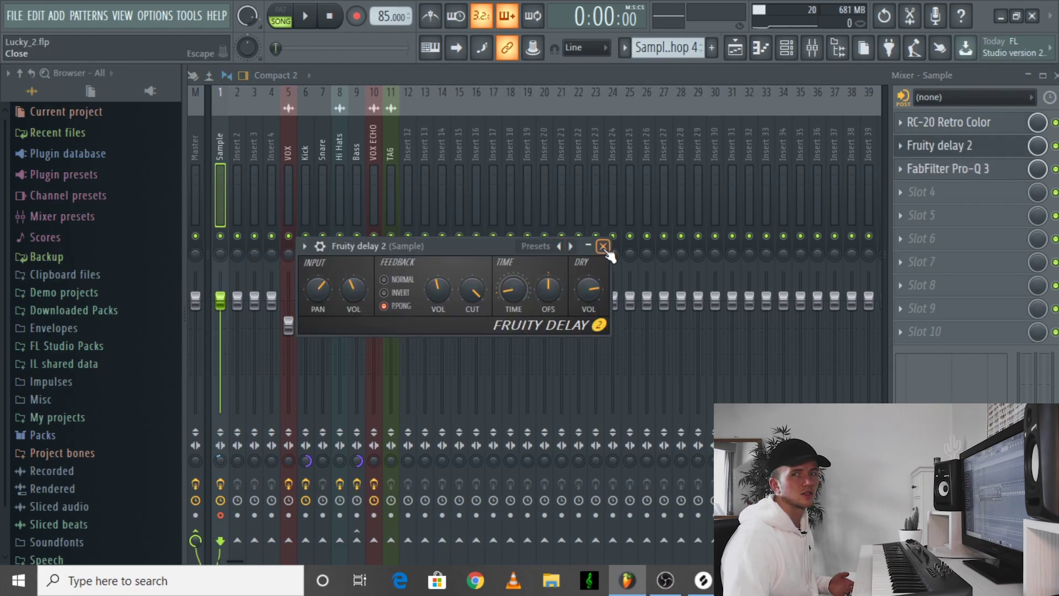
{"action": "left_click", "coordinate": [603, 246]}
{"action": "left_click", "coordinate": [959, 170]}
{"action": "scroll", "coordinate": [437, 310], "scroll_direction": "up", "scroll_amount": 3}
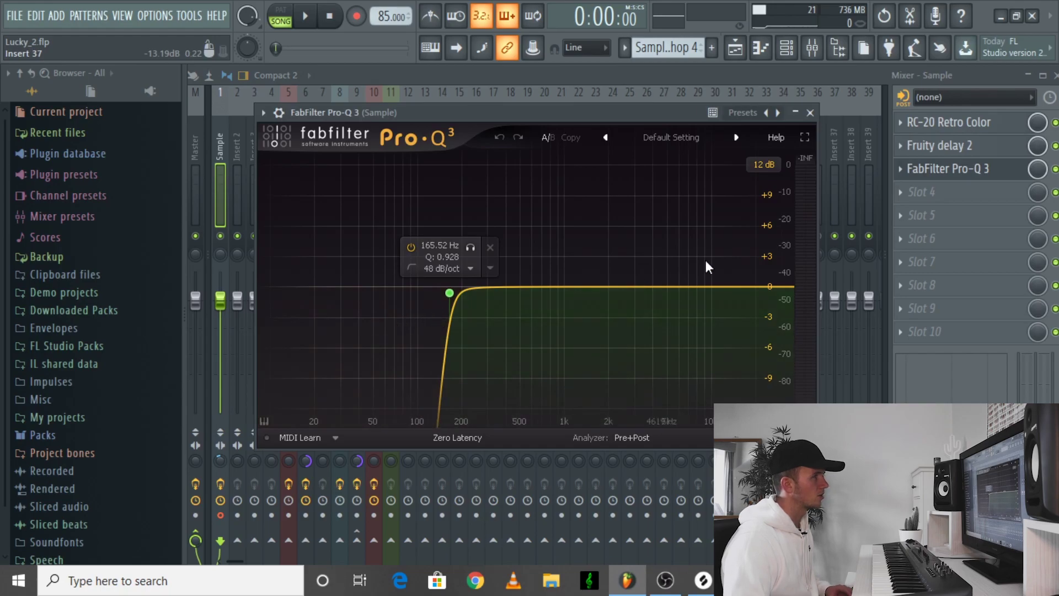
{"action": "left_click", "coordinate": [808, 113]}
Review the Bass track's Pro-Q 3, RBass Stereo and first Parametric EQ 2.
{"action": "left_click", "coordinate": [354, 140]}
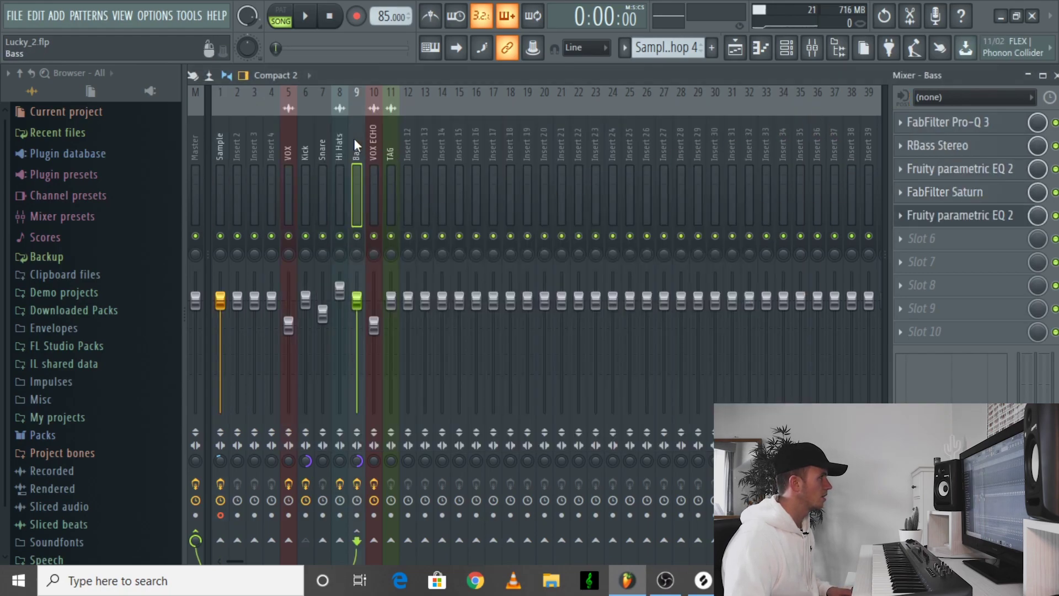
{"action": "left_click", "coordinate": [962, 123]}
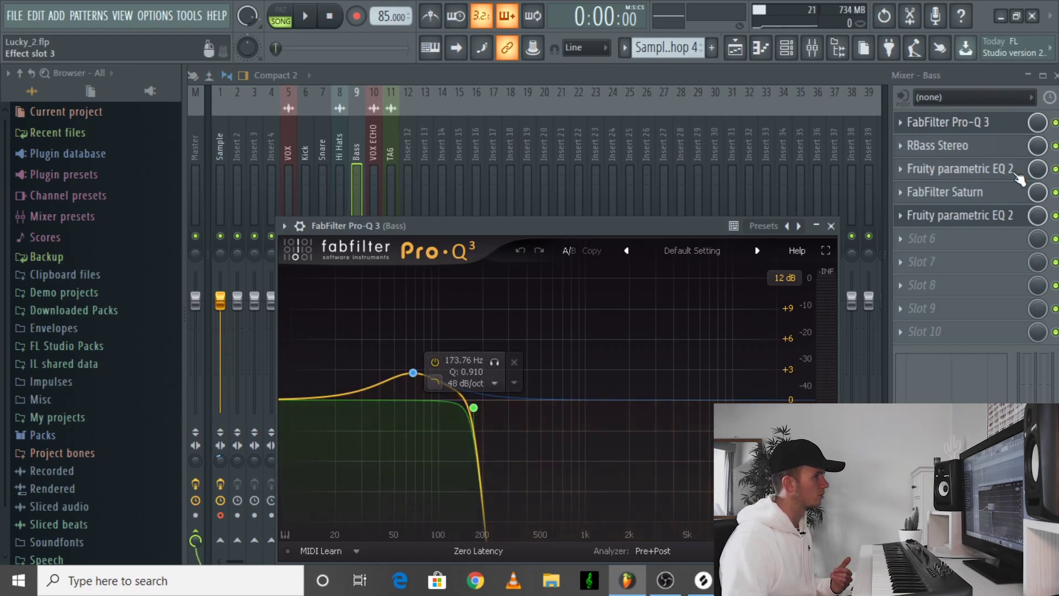
{"action": "left_click", "coordinate": [830, 226]}
{"action": "left_click", "coordinate": [940, 145]}
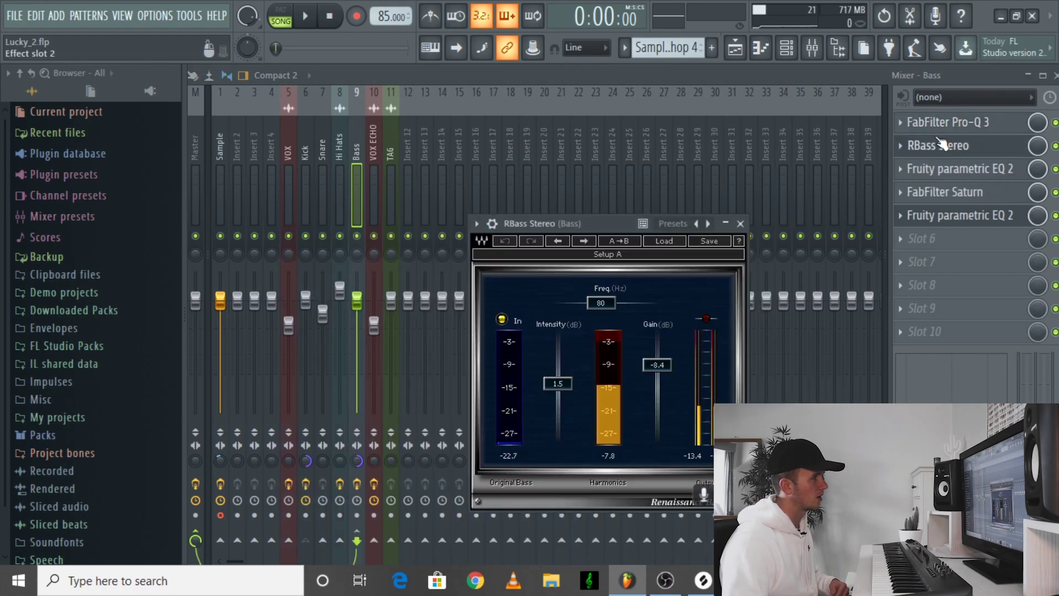
{"action": "left_click", "coordinate": [740, 224]}
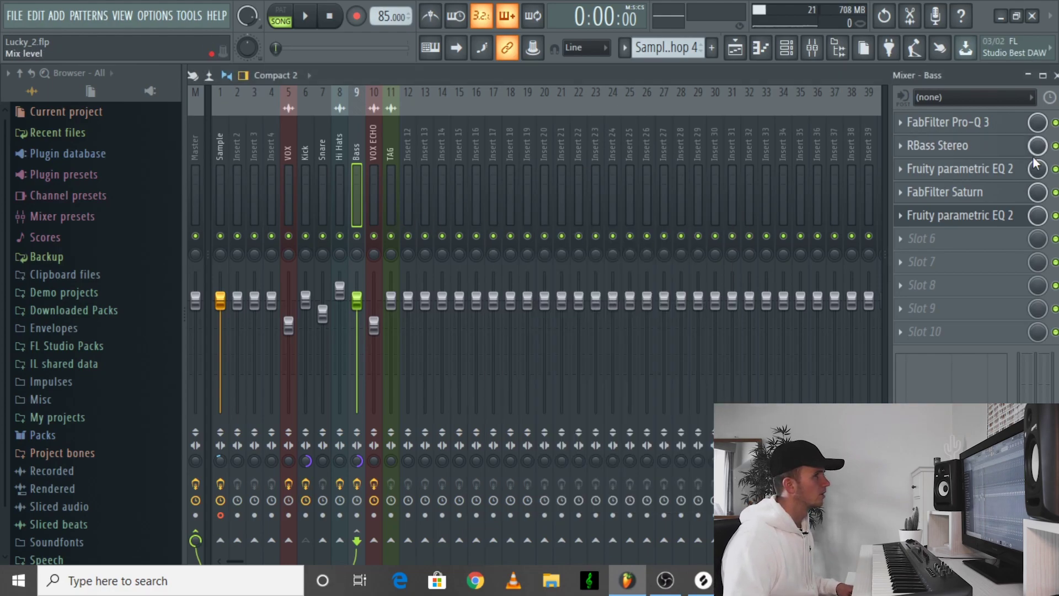
{"action": "left_click", "coordinate": [1001, 171]}
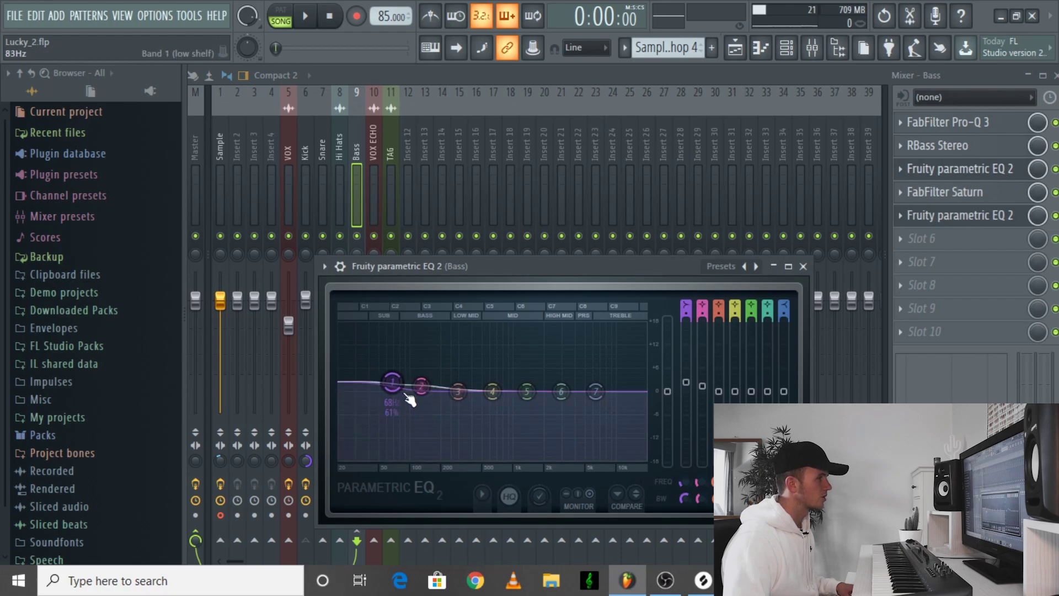
{"action": "left_click", "coordinate": [802, 266]}
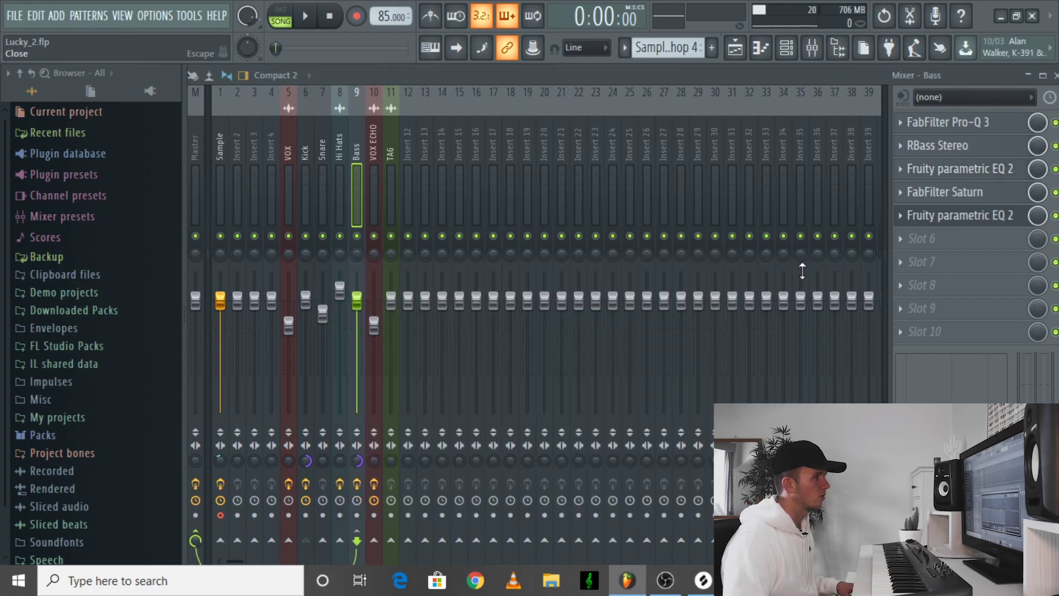
Inspect both Warm Tape bands in Saturn, then bring up the slot 5 Parametric EQ 2.
{"action": "left_click", "coordinate": [963, 193]}
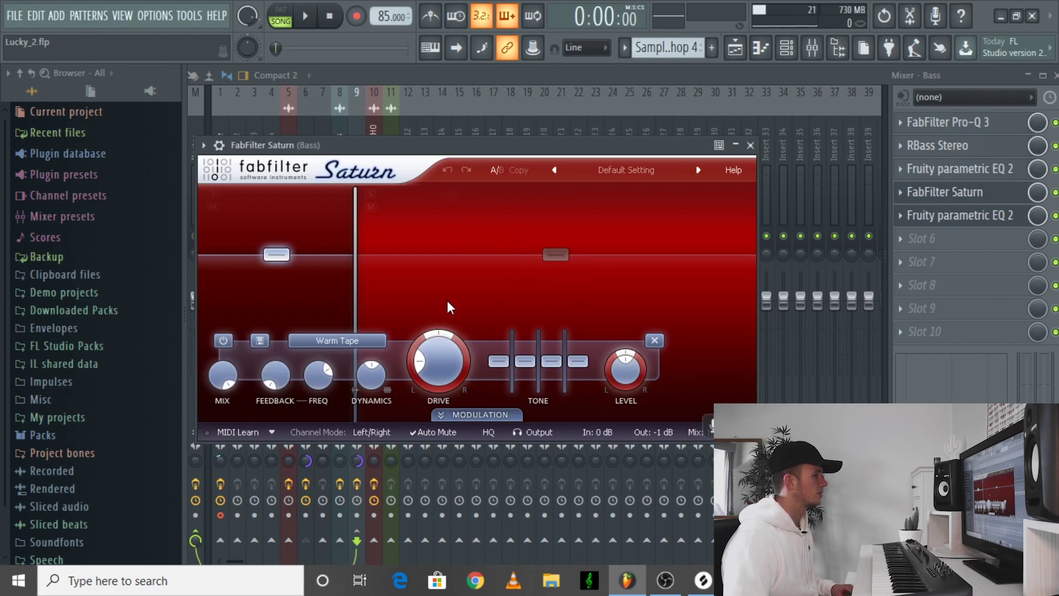
{"action": "left_click", "coordinate": [556, 255]}
{"action": "left_click", "coordinate": [277, 254]}
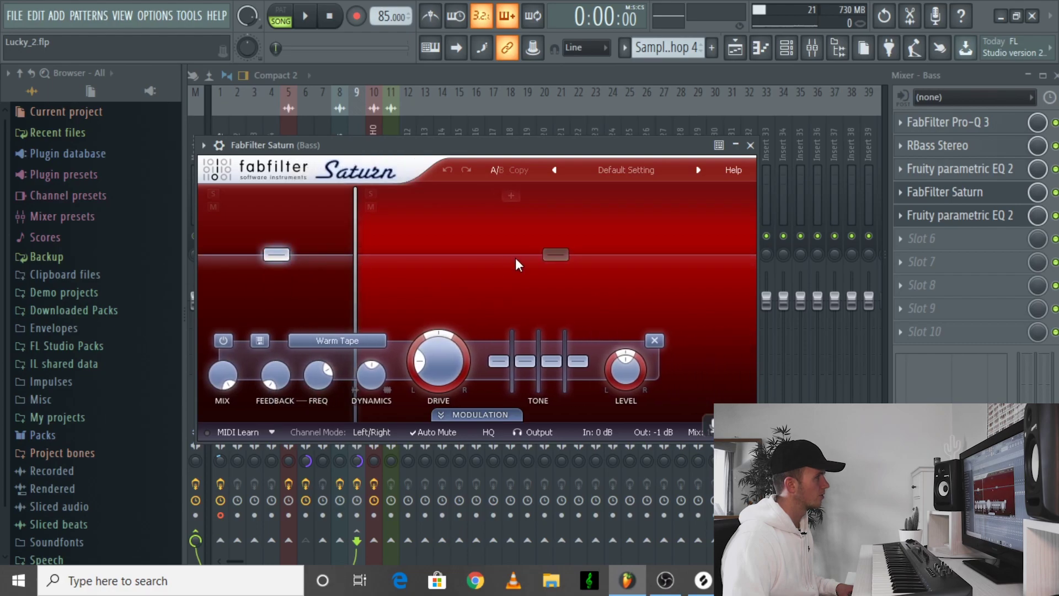
{"action": "left_click", "coordinate": [561, 253]}
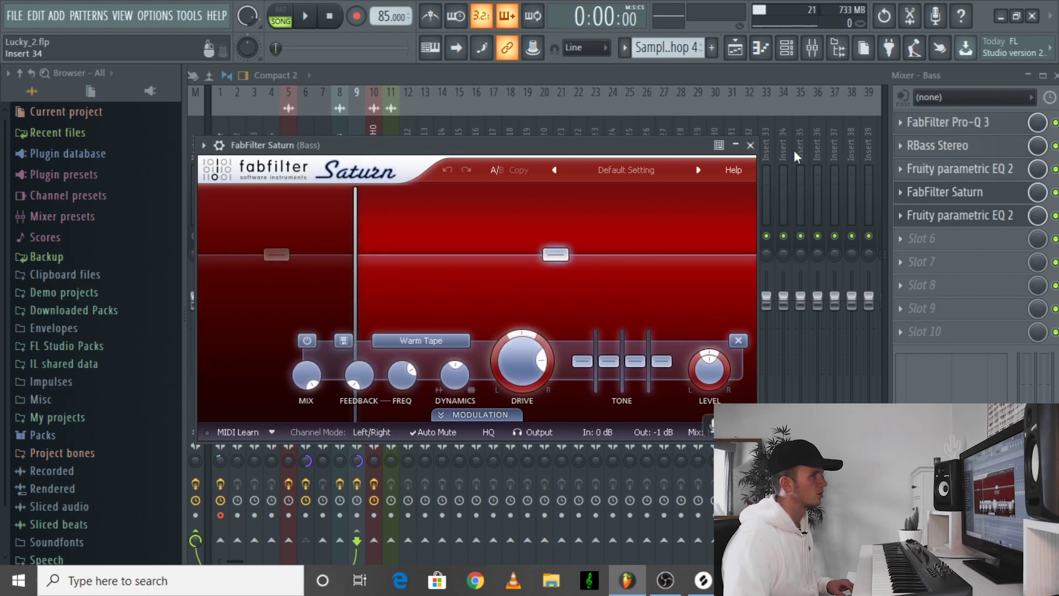
{"action": "left_click", "coordinate": [751, 146]}
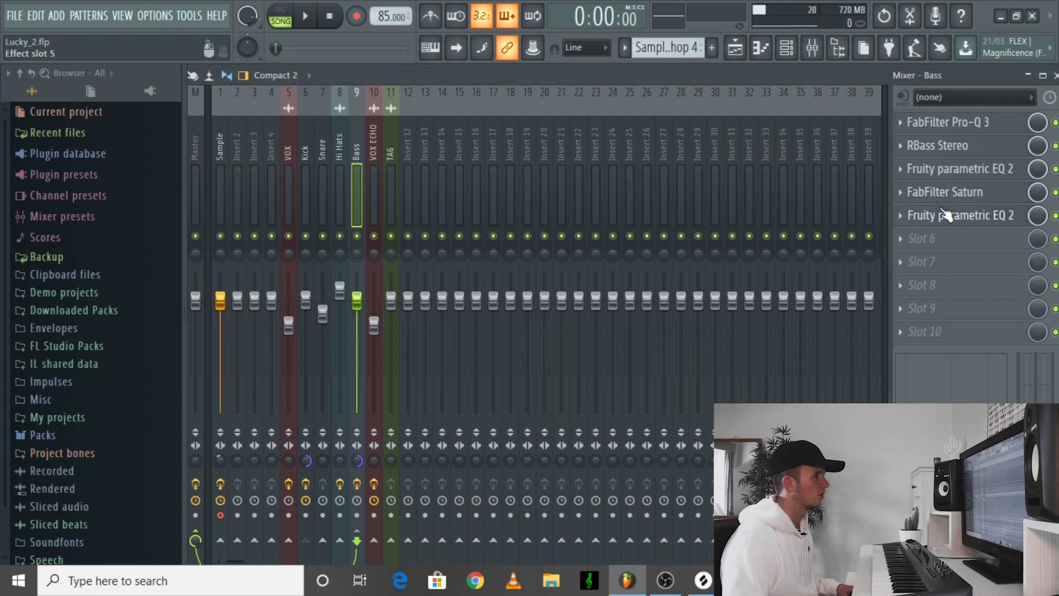
{"action": "left_click", "coordinate": [945, 215]}
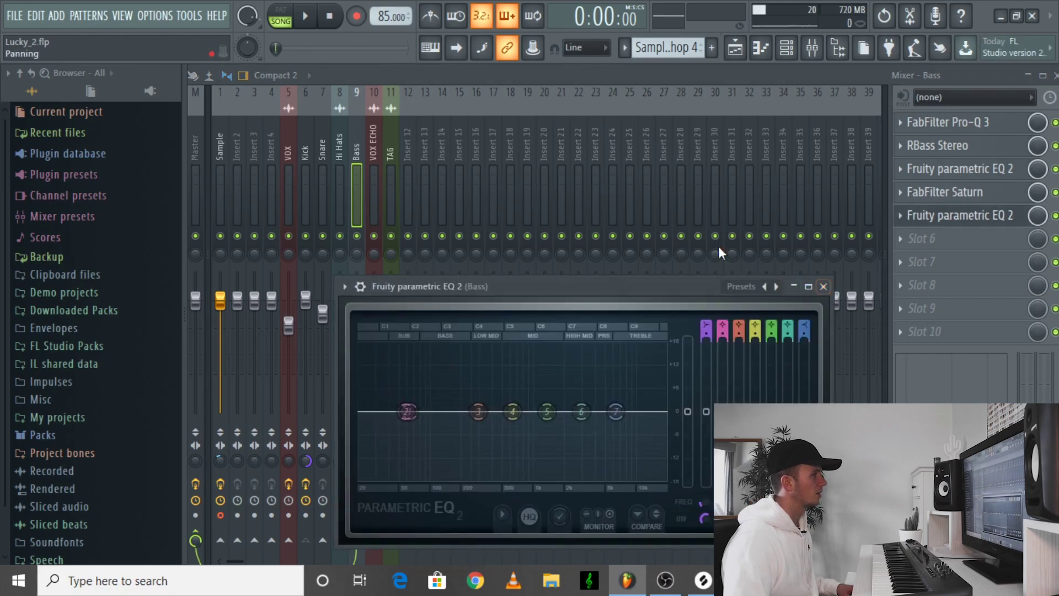
{"action": "left_click_drag", "start_coordinate": [544, 285], "coordinate": [715, 169]}
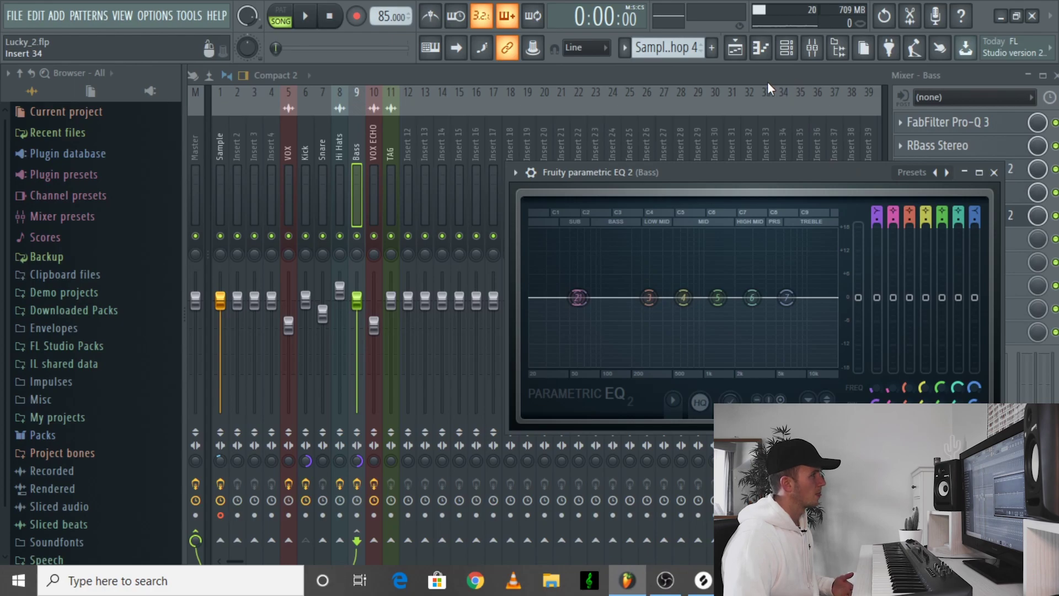
Watch the Bass Parametric EQ 2 low-band spectrum during playback, then stop and close it.
{"action": "key", "text": "Escape"}
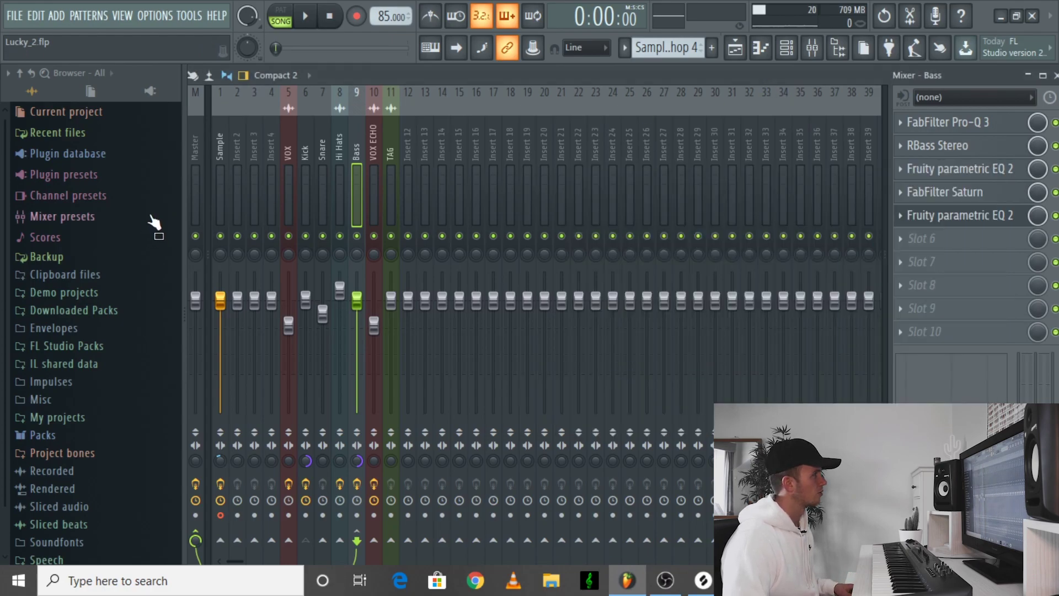
{"action": "left_click", "coordinate": [300, 145]}
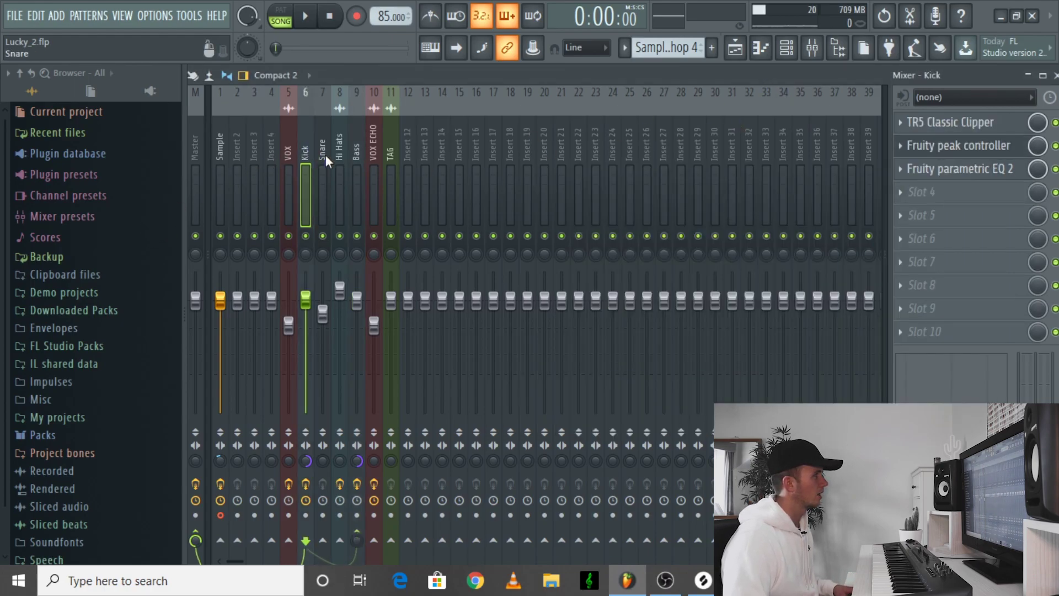
{"action": "left_click", "coordinate": [358, 146]}
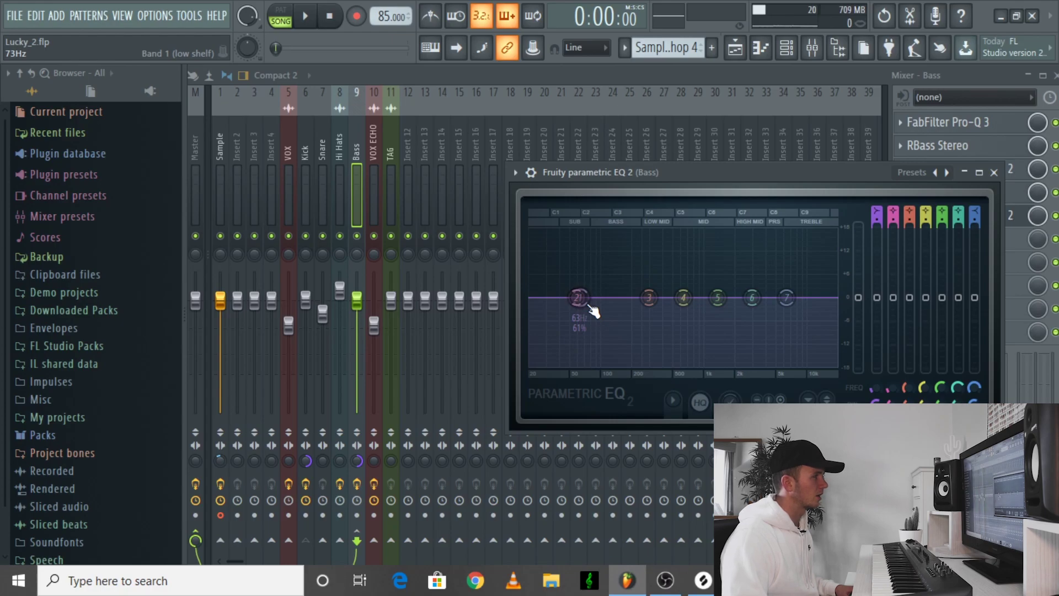
{"action": "key", "text": "space"}
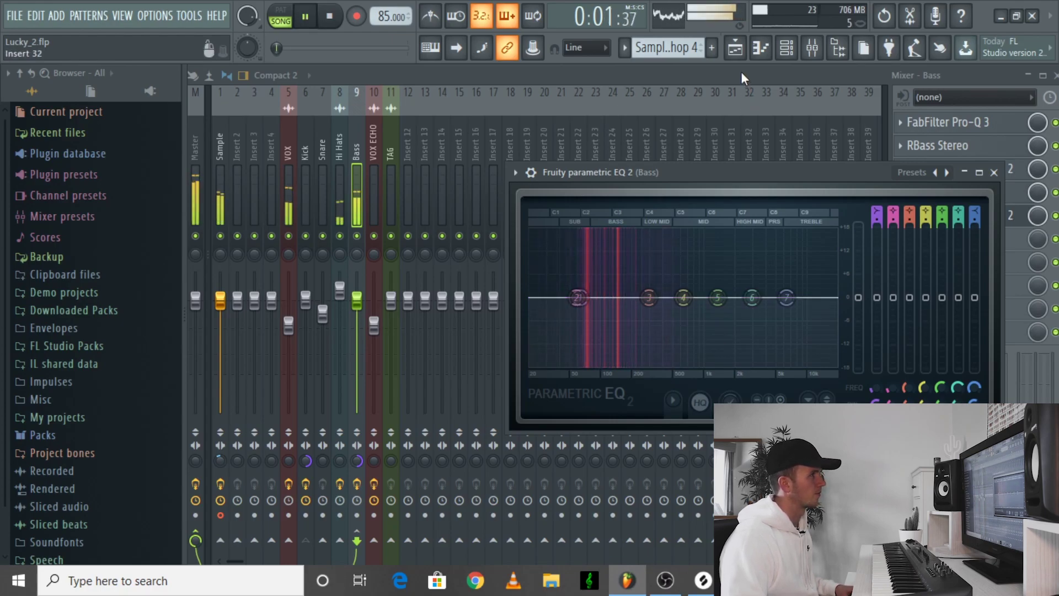
{"action": "left_click_drag", "start_coordinate": [707, 169], "coordinate": [596, 139]}
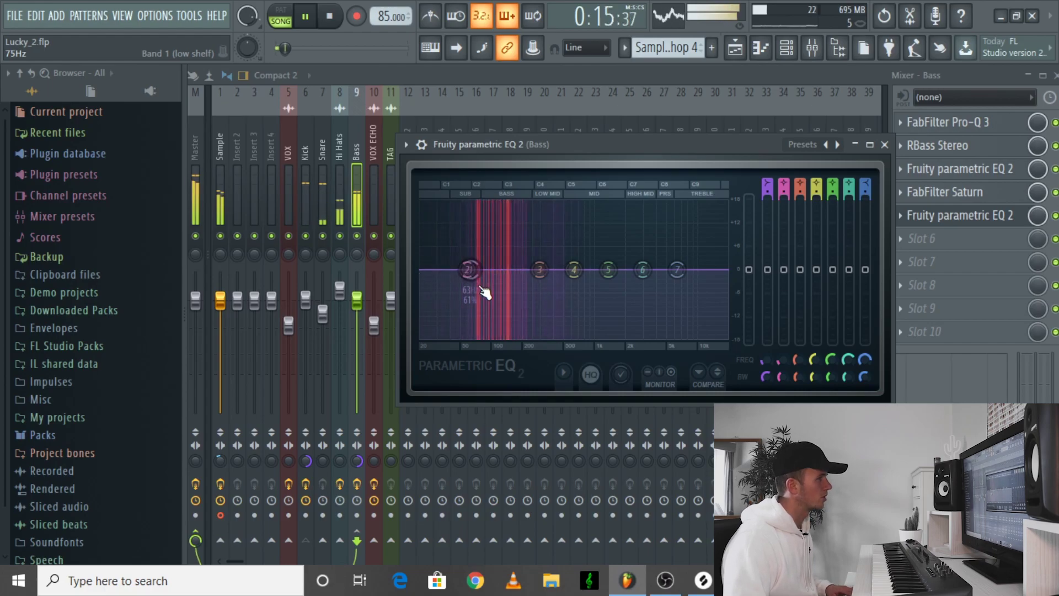
{"action": "key", "text": "space"}
{"action": "left_click", "coordinate": [884, 145]}
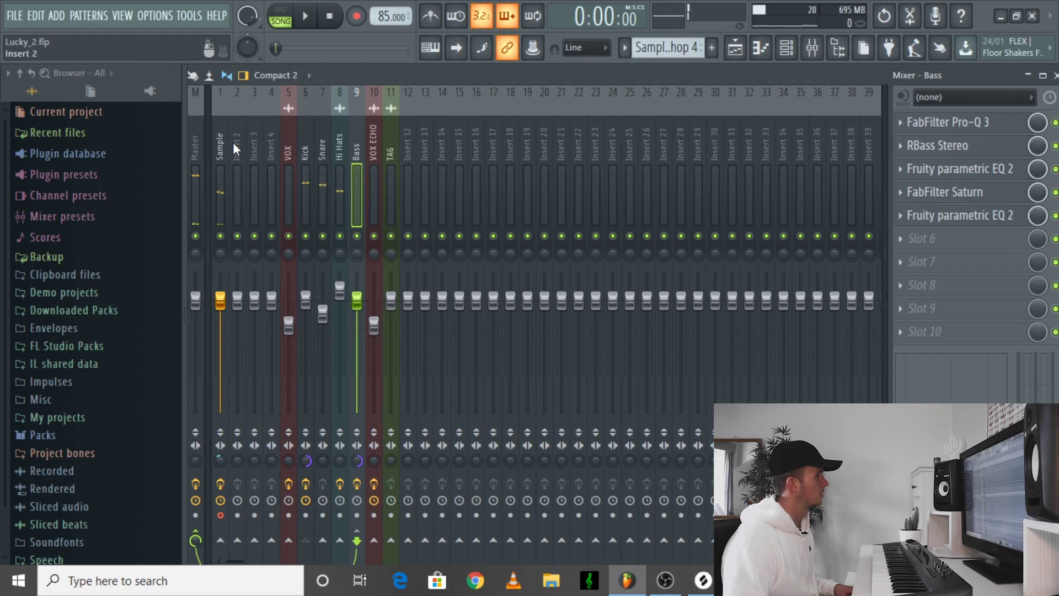
Review the Peak knobs of the Kick track's Fruity Peak Controller.
{"action": "left_click", "coordinate": [307, 143]}
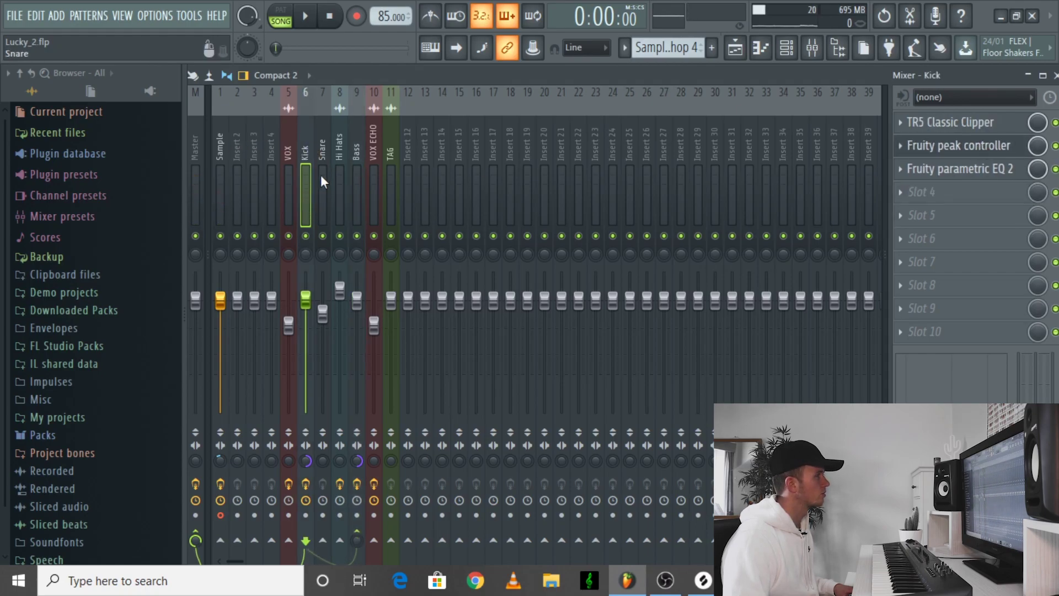
{"action": "left_click", "coordinate": [937, 145]}
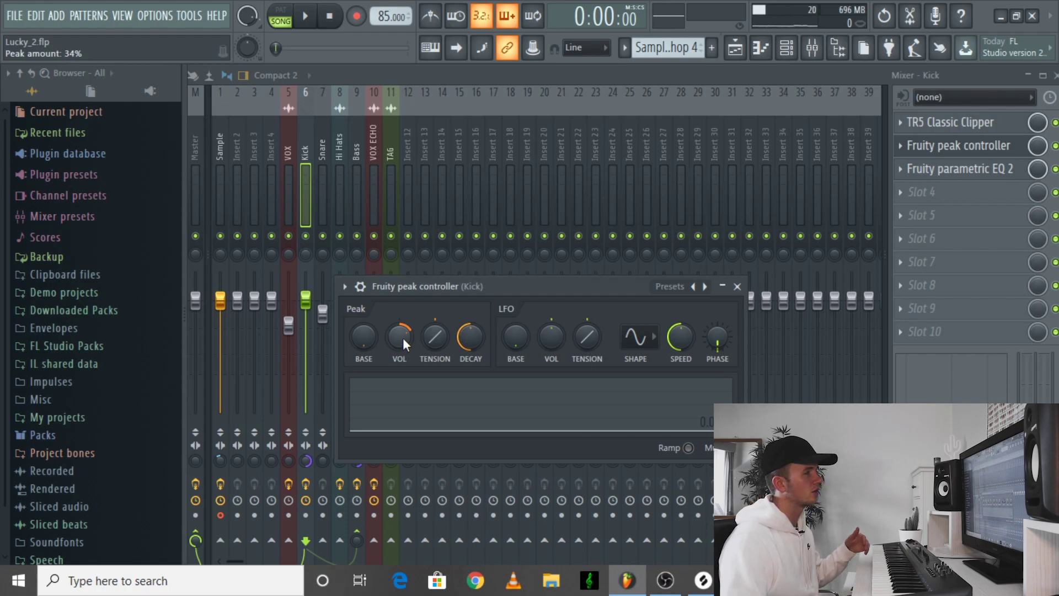
{"action": "left_click", "coordinate": [736, 287]}
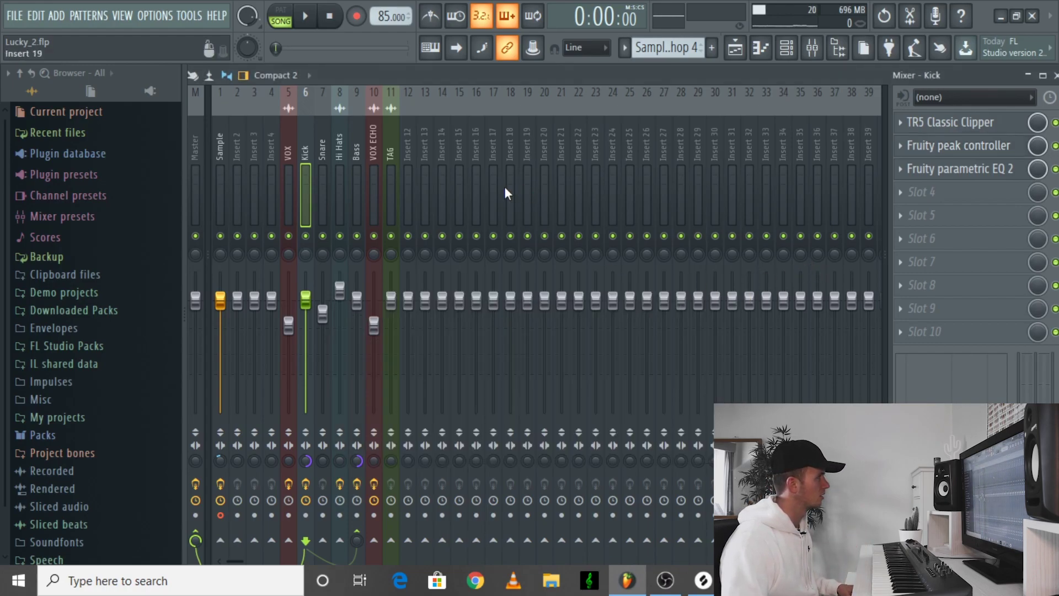
Set the Bass EQ low band to 60 Hz and open band 2's controller link settings.
{"action": "left_click", "coordinate": [357, 148]}
{"action": "left_click", "coordinate": [982, 217]}
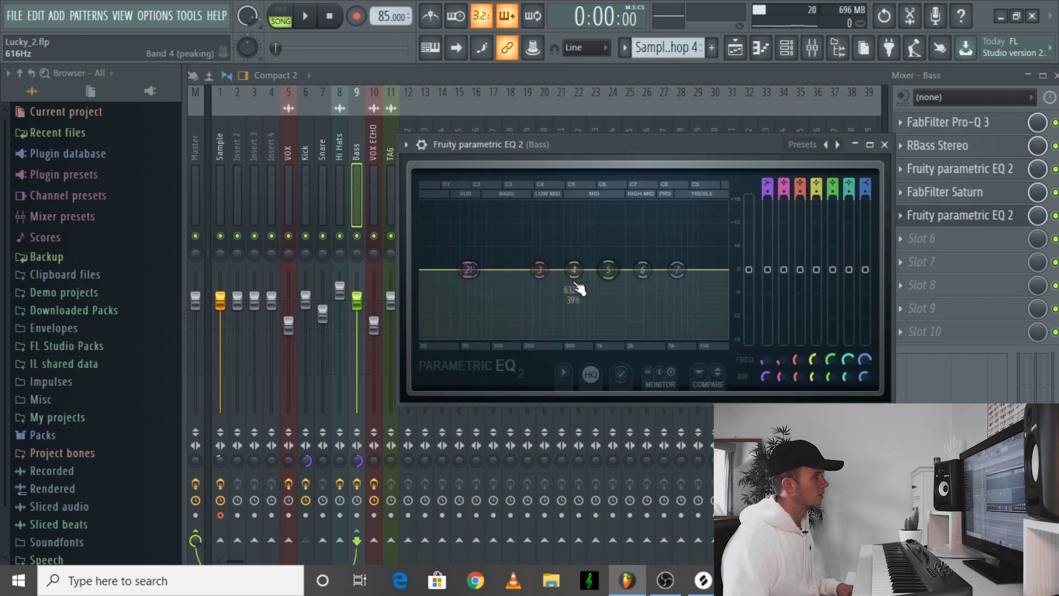
{"action": "left_click_drag", "start_coordinate": [784, 356], "coordinate": [784, 353]}
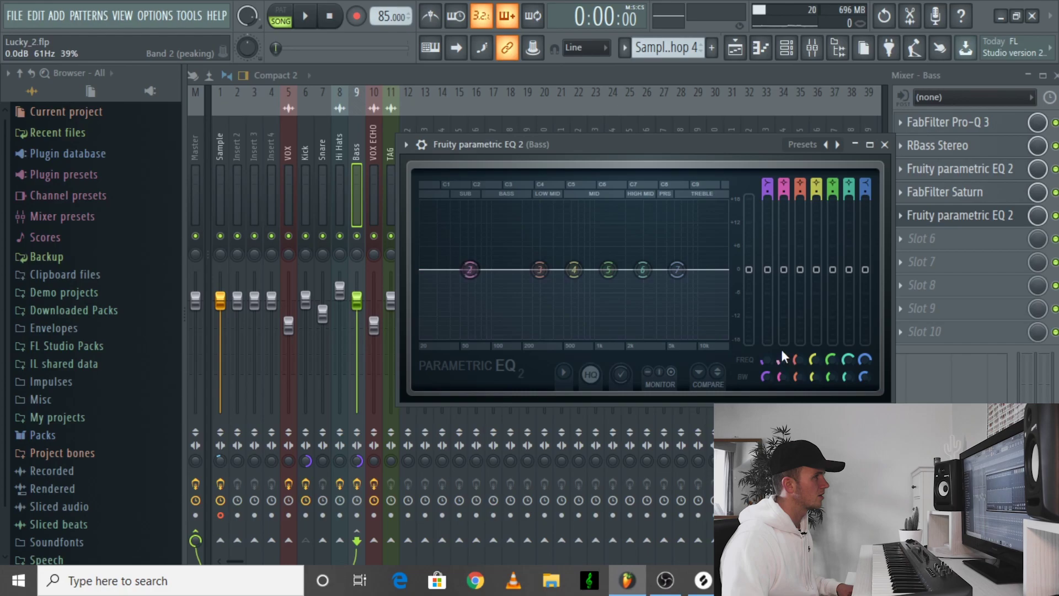
{"action": "right_click", "coordinate": [784, 271]}
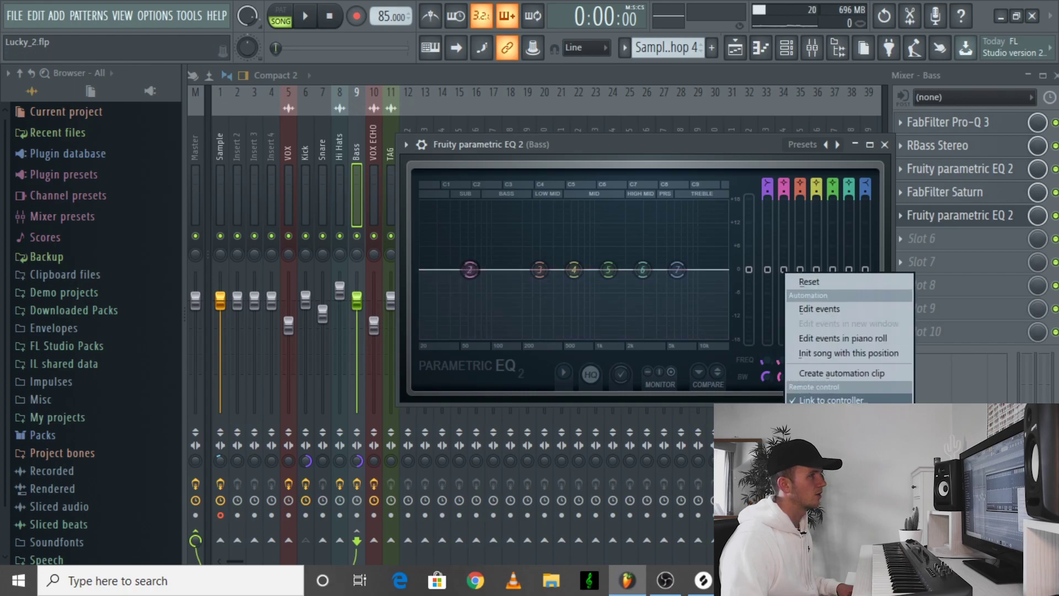
{"action": "left_click", "coordinate": [831, 400]}
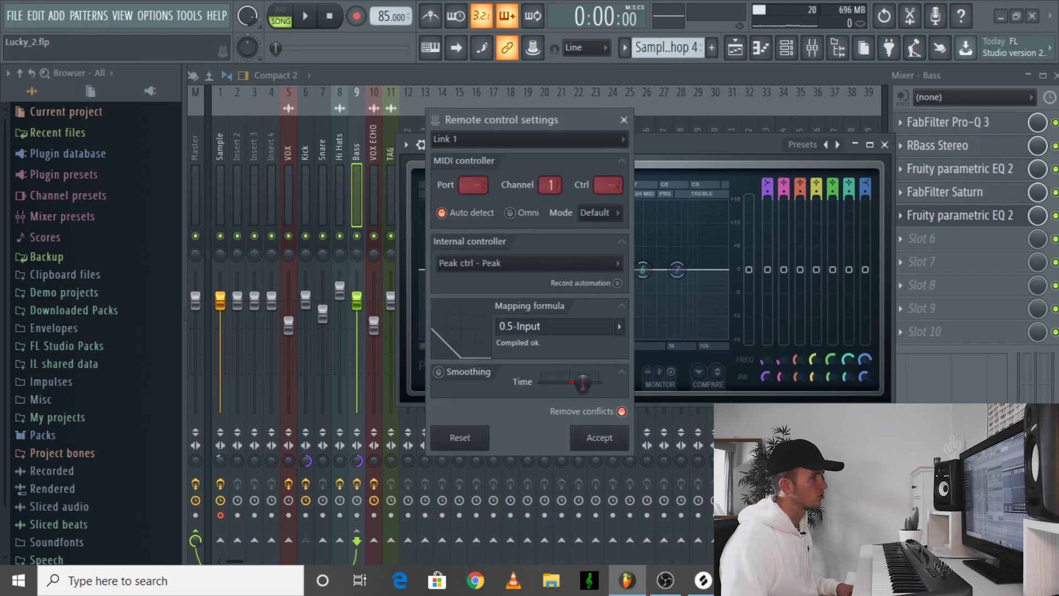
Confirm band 2 gain follows the Kick's Peak ctrl with formula 0.5-Input, then close the EQ.
{"action": "left_click", "coordinate": [621, 327]}
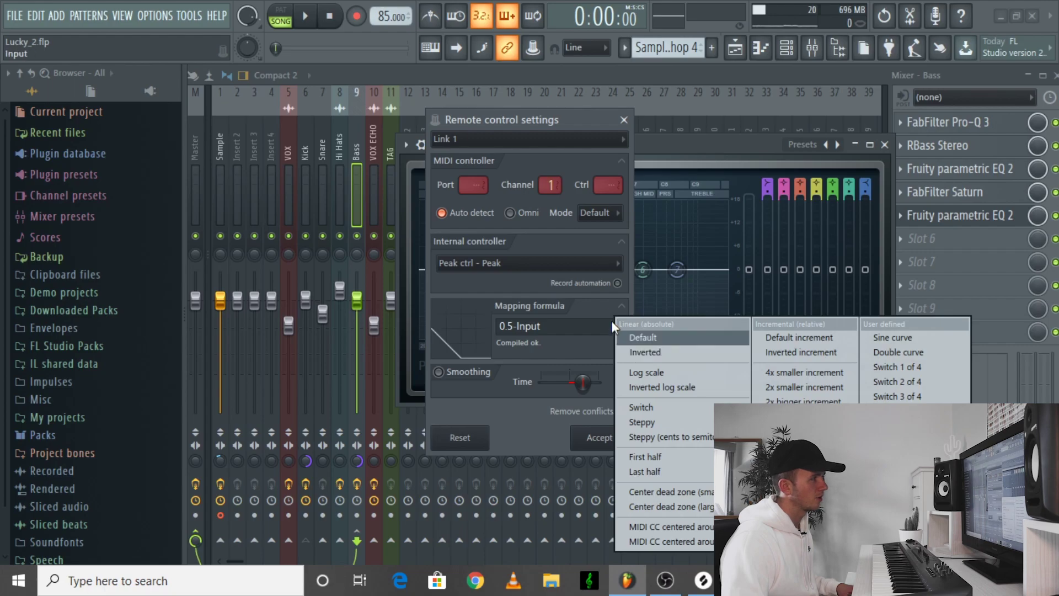
{"action": "left_click", "coordinate": [523, 280]}
{"action": "left_click", "coordinate": [514, 265]}
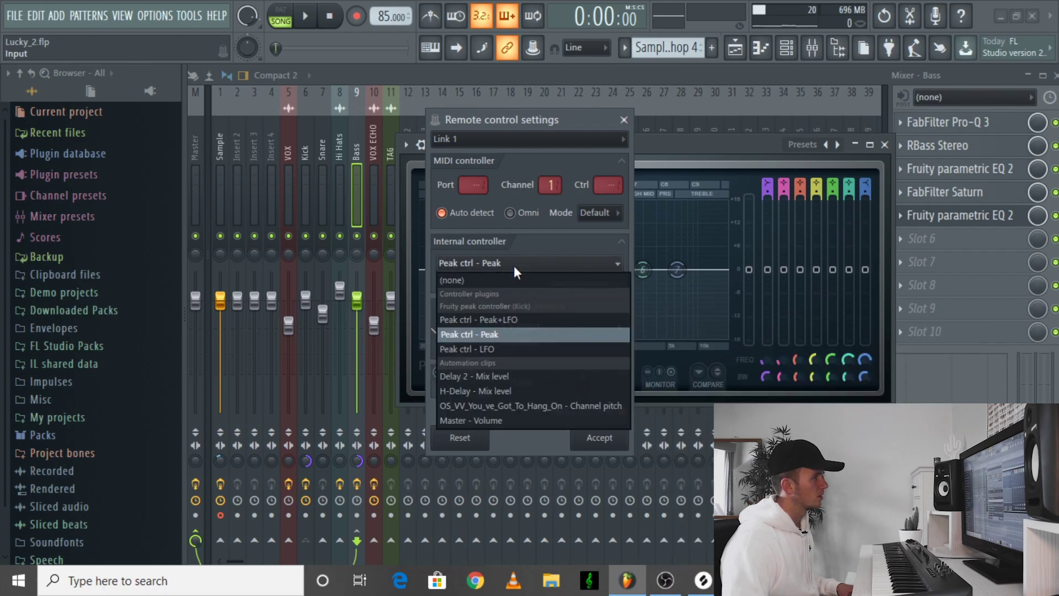
{"action": "left_click", "coordinate": [542, 247]}
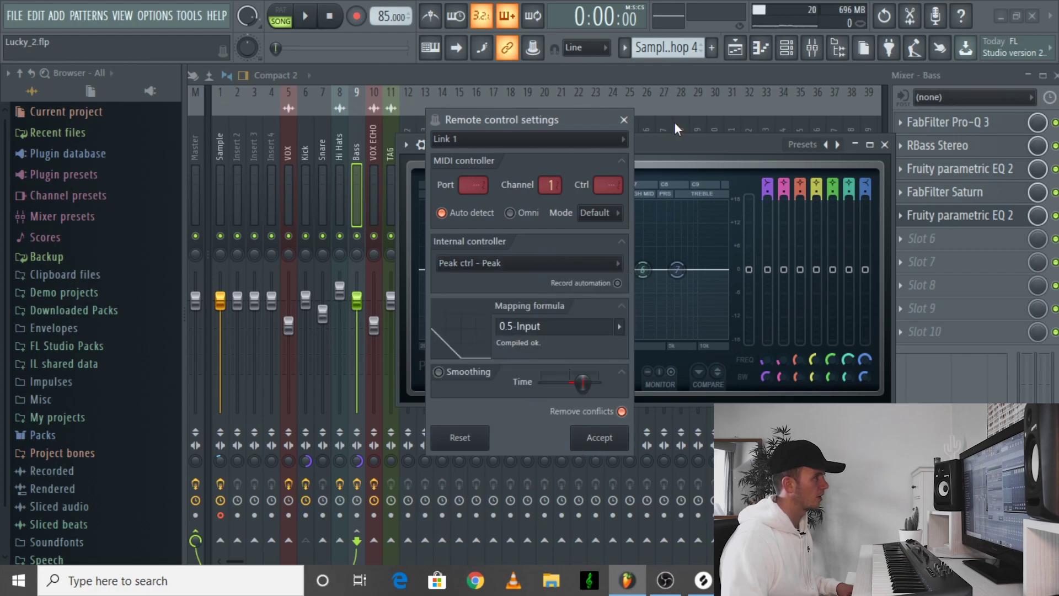
{"action": "left_click", "coordinate": [624, 120]}
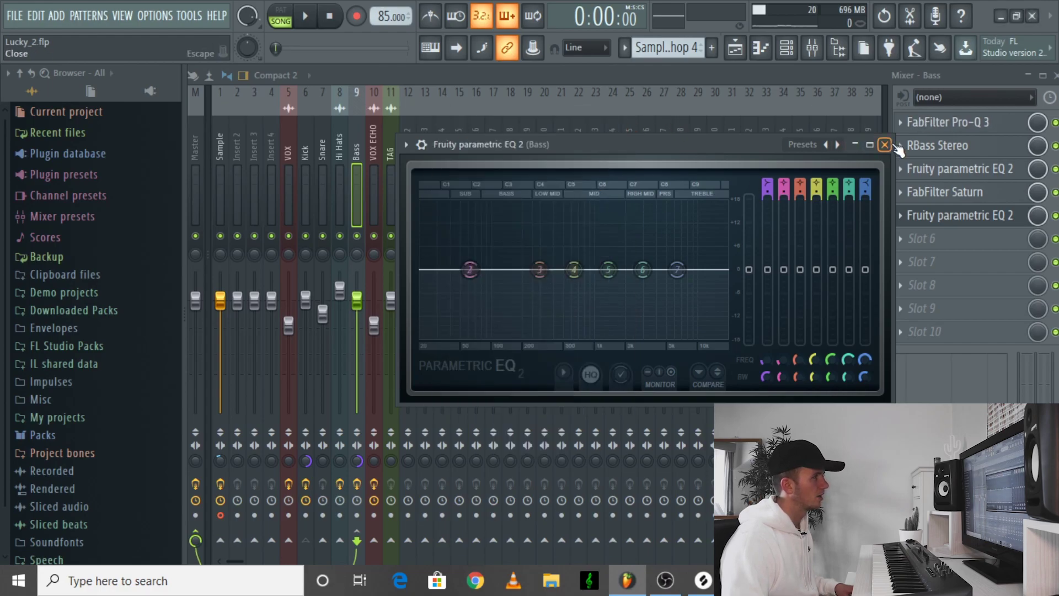
{"action": "left_click", "coordinate": [884, 144]}
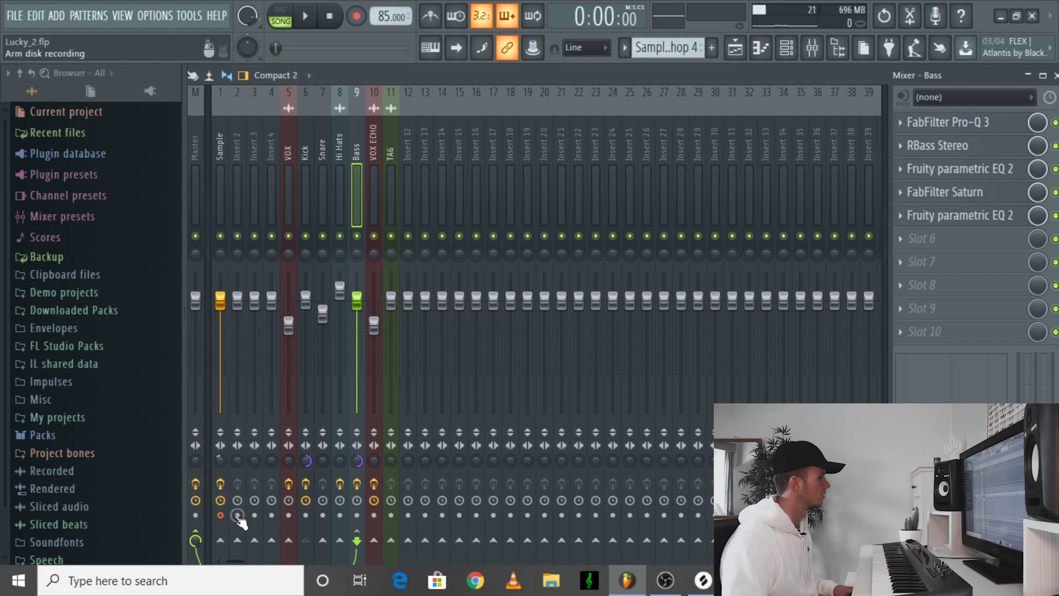
{"action": "left_click", "coordinate": [221, 462]}
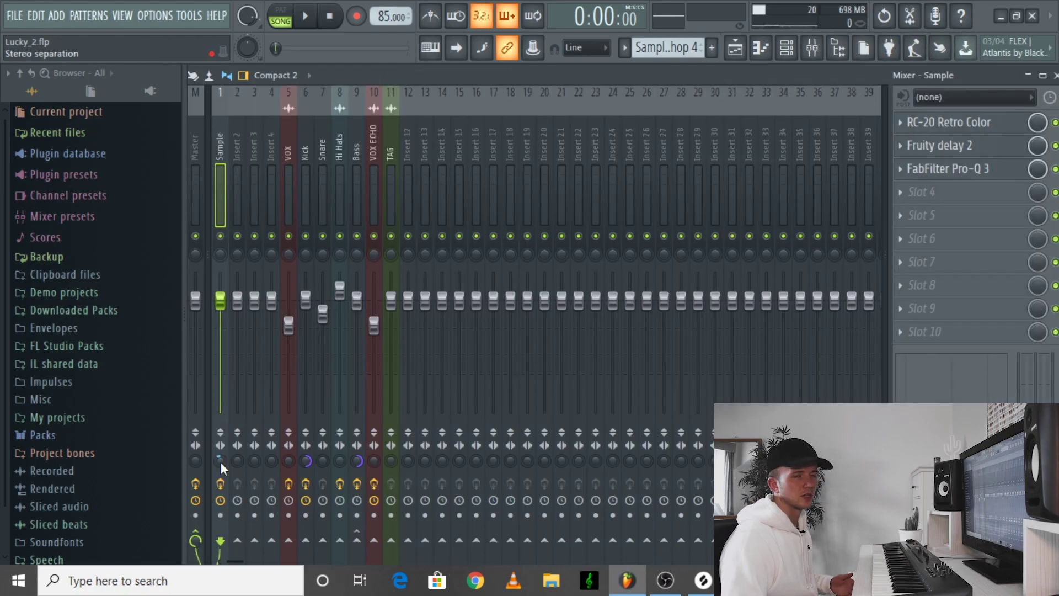
{"action": "left_click", "coordinate": [236, 146]}
{"action": "left_click", "coordinate": [306, 144]}
{"action": "left_click", "coordinate": [992, 130]}
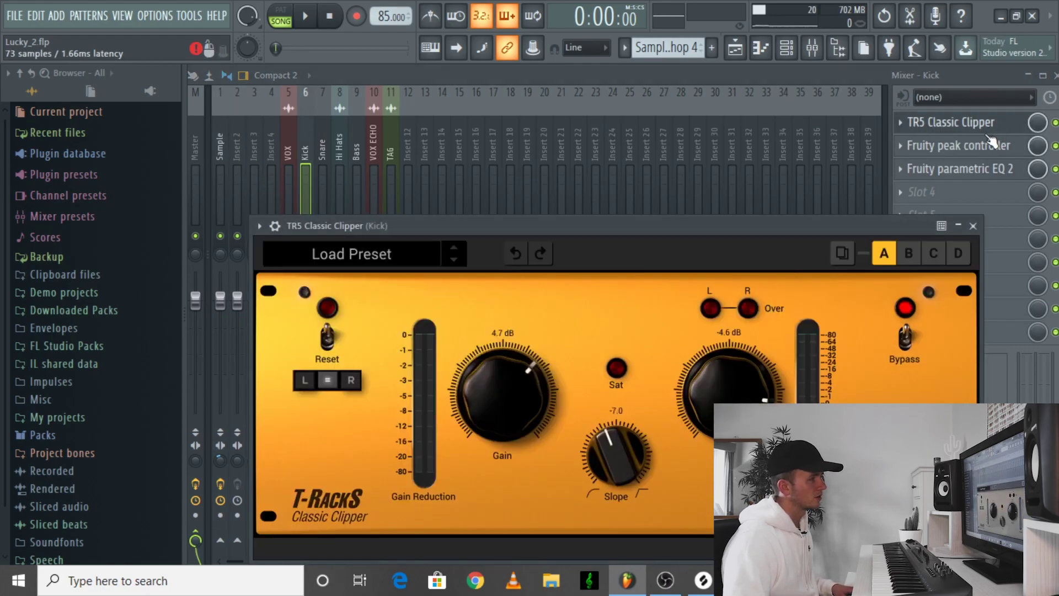
{"action": "left_click", "coordinate": [973, 226]}
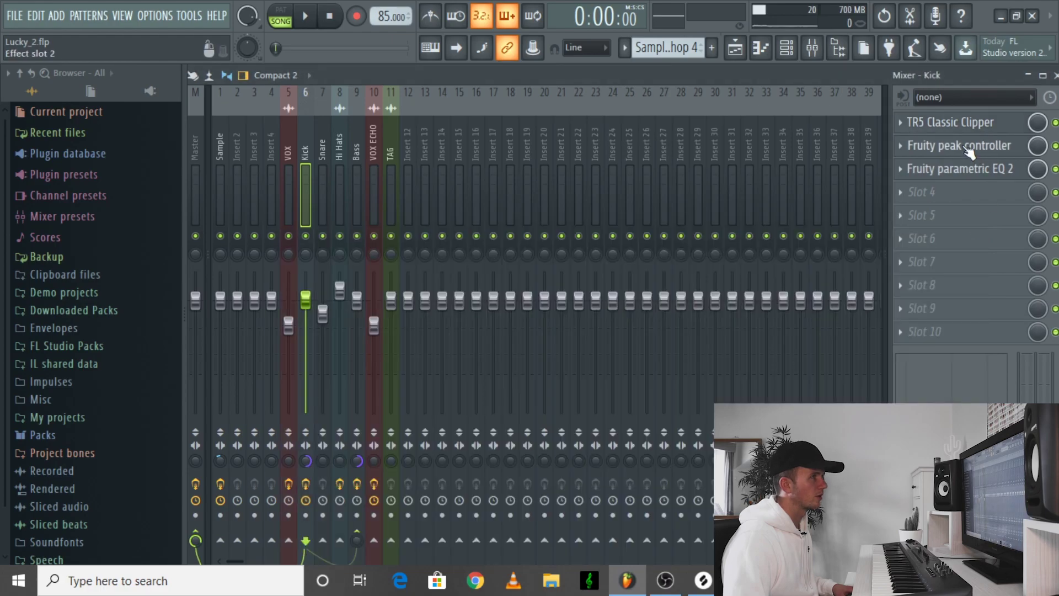
{"action": "left_click", "coordinate": [965, 174]}
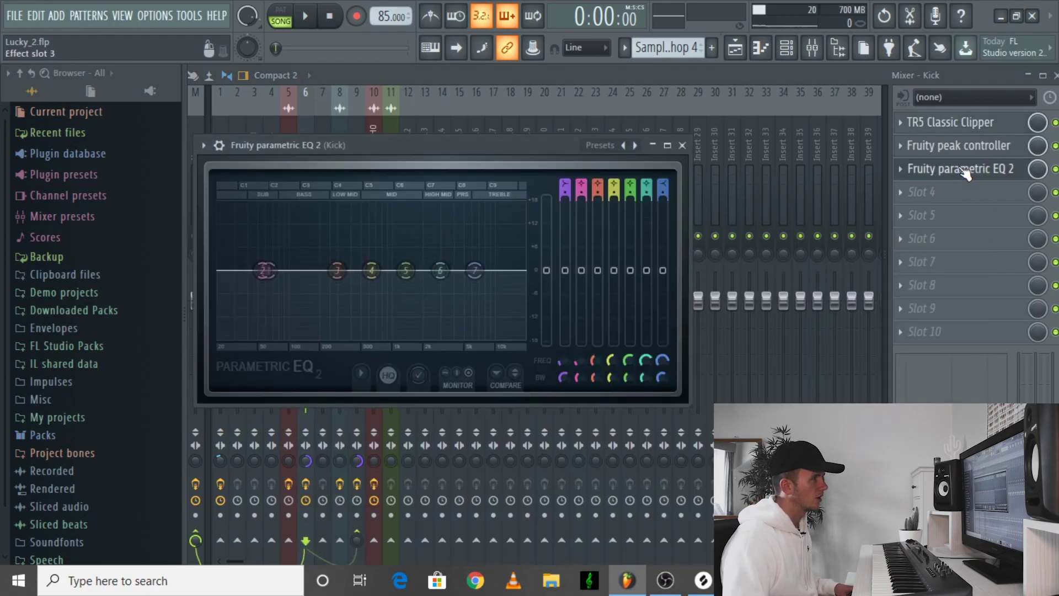
{"action": "left_click", "coordinate": [685, 145]}
{"action": "left_click", "coordinate": [324, 146]}
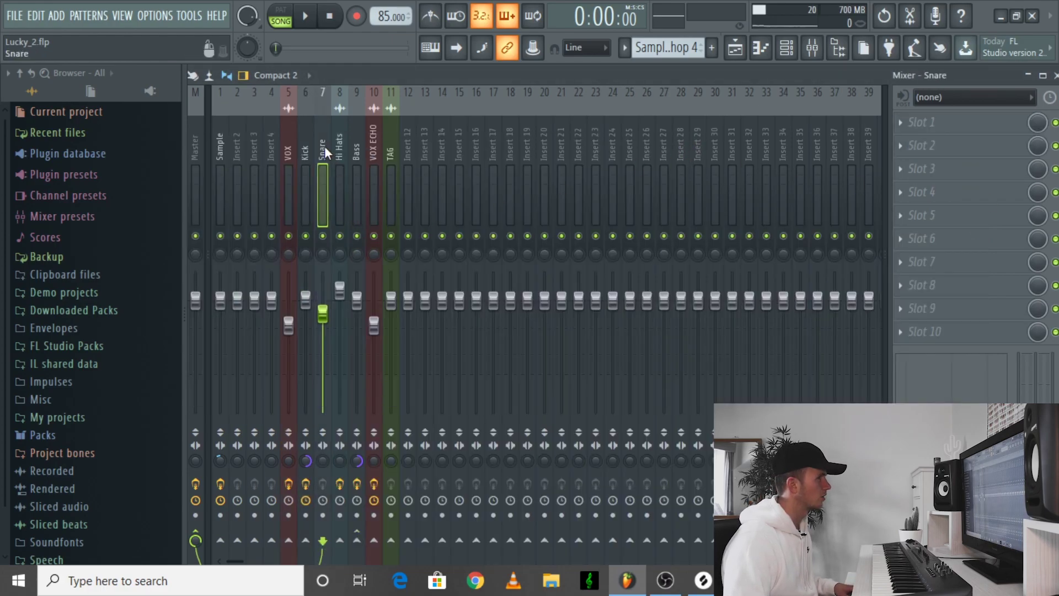
{"action": "left_click", "coordinate": [334, 145]}
{"action": "left_click", "coordinate": [320, 143]}
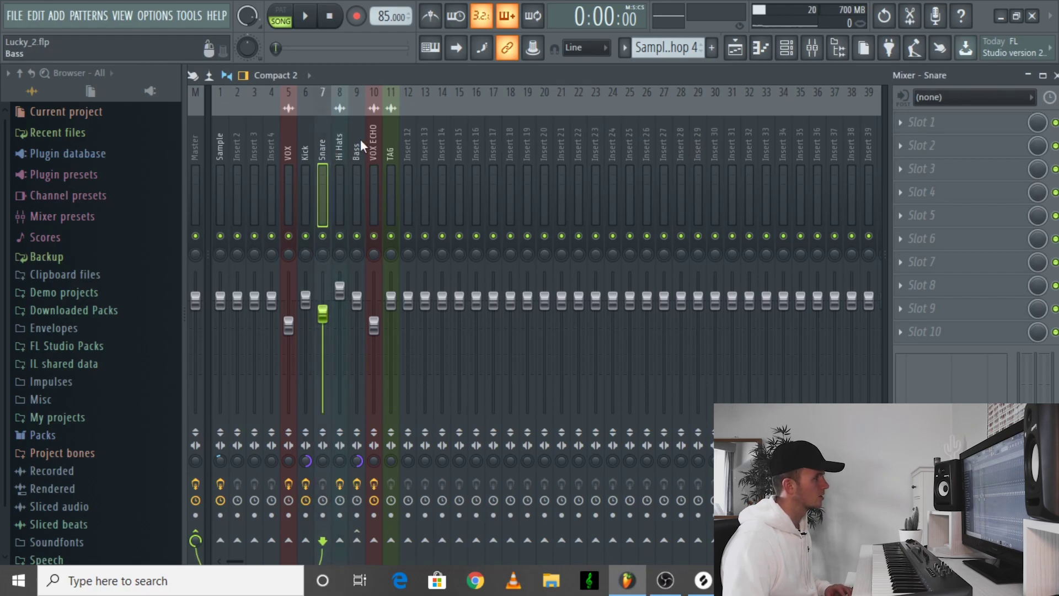
{"action": "left_click", "coordinate": [358, 144]}
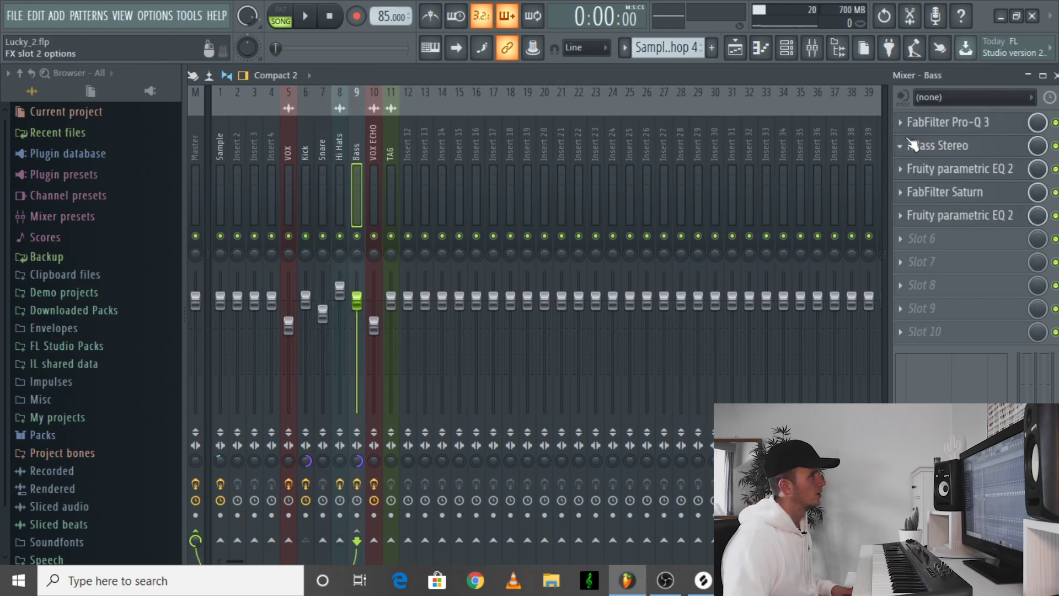
{"action": "left_click", "coordinate": [374, 145]}
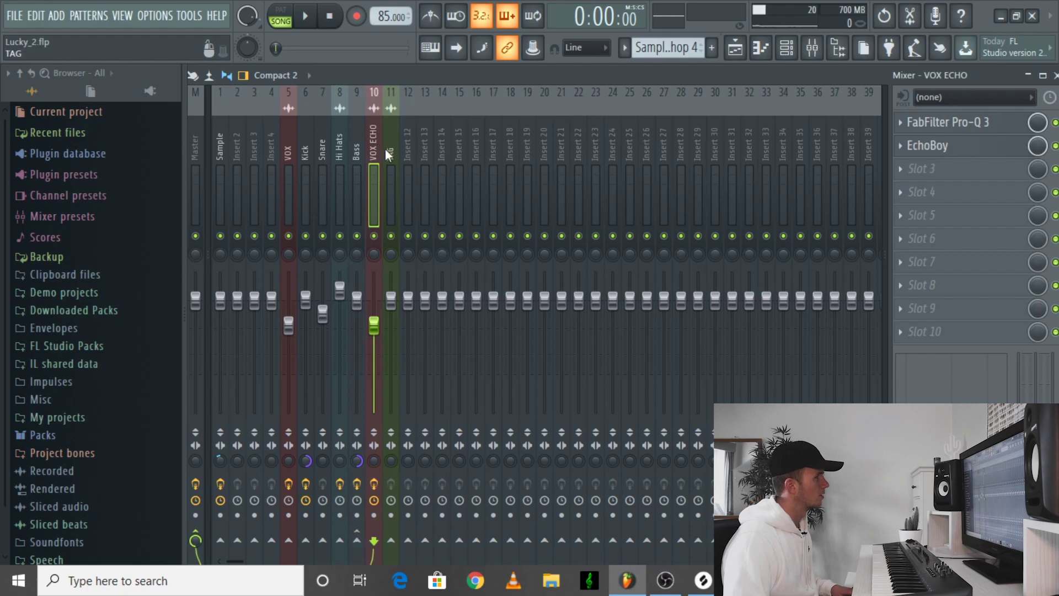
{"action": "left_click", "coordinate": [983, 132]}
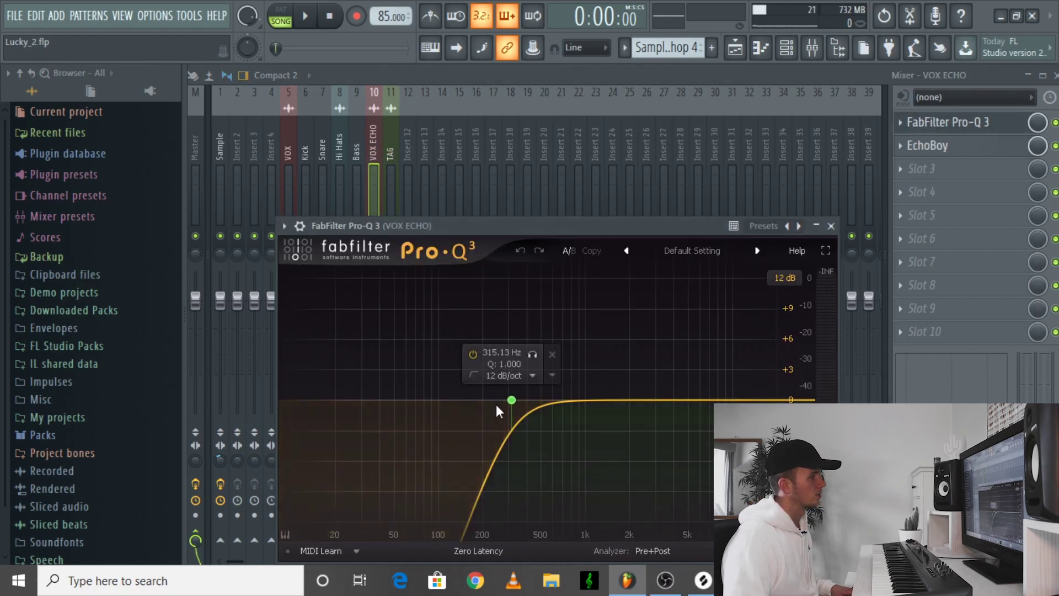
{"action": "left_click", "coordinate": [830, 225]}
{"action": "left_click", "coordinate": [928, 145]}
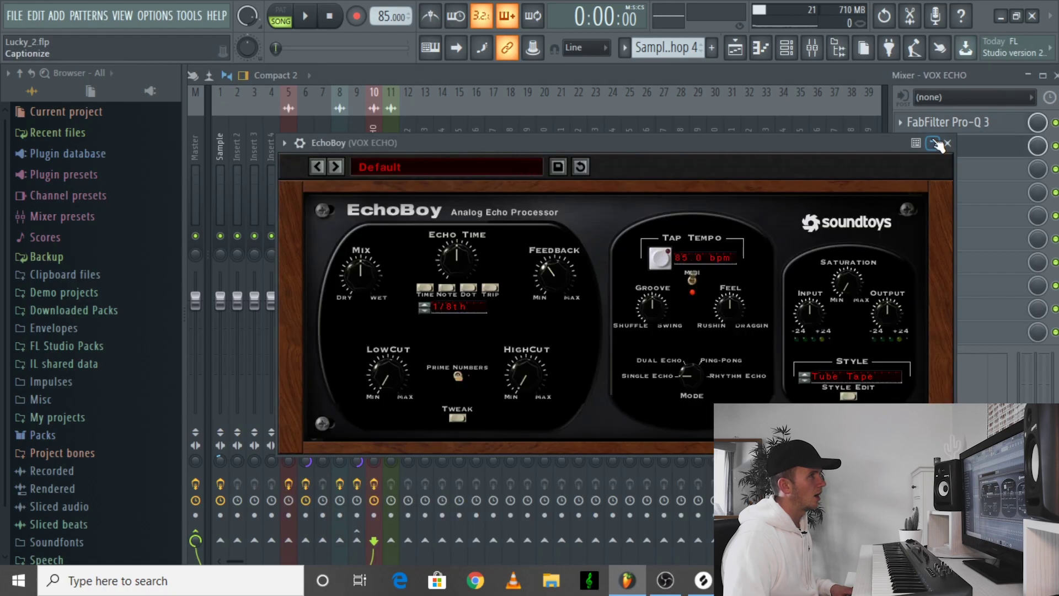
{"action": "left_click", "coordinate": [907, 139]}
Play the arrangement from around bar 64, then stop.
{"action": "left_click", "coordinate": [735, 48]}
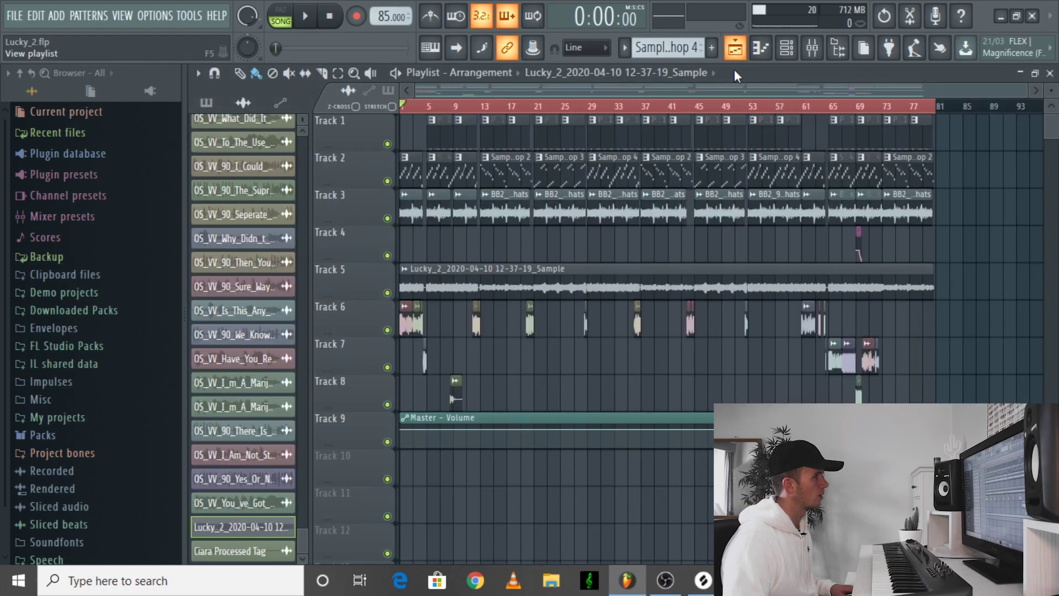
{"action": "mouse_move", "coordinate": [816, 111]}
{"action": "left_mouse_down"}
{"action": "mouse_move", "coordinate": [858, 101]}
{"action": "mouse_move", "coordinate": [799, 105]}
{"action": "left_mouse_up"}
{"action": "scroll", "coordinate": [800, 105], "scroll_direction": "up", "scroll_amount": 3}
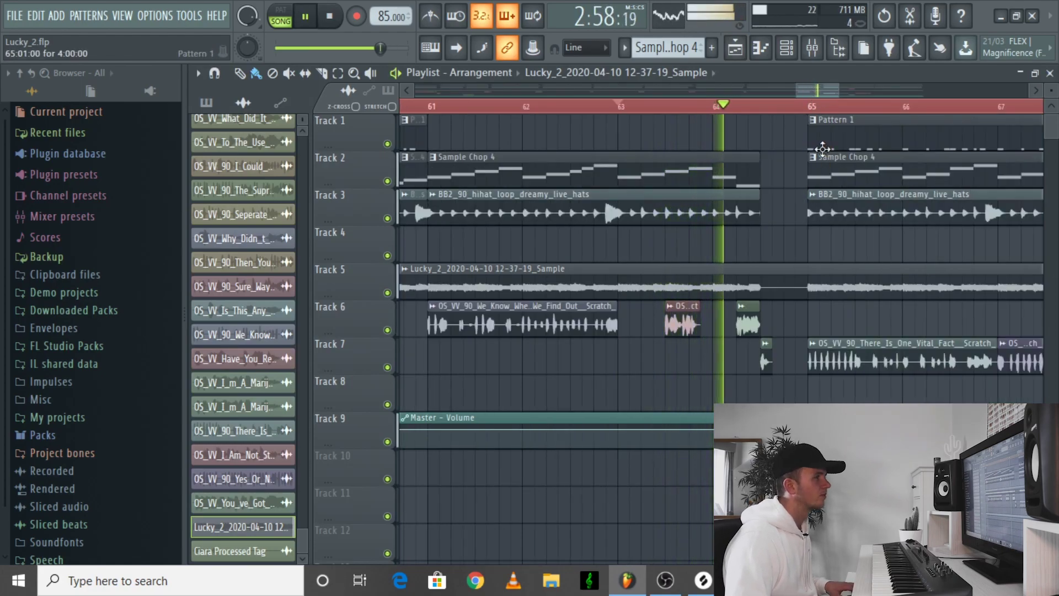
{"action": "scroll", "coordinate": [813, 105], "scroll_direction": "down", "scroll_amount": 3}
{"action": "scroll", "coordinate": [824, 162], "scroll_direction": "down", "scroll_amount": 2}
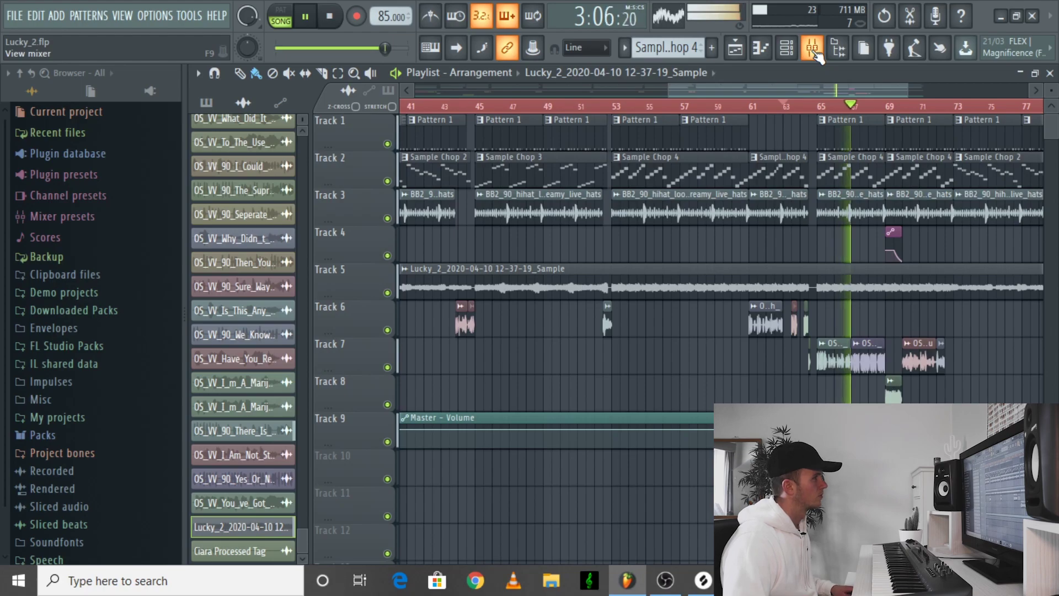
{"action": "key", "text": "space"}
Show the Master TR5 Stealth Limiter with 4.9 dB input and -0.1 dB ceiling.
{"action": "left_click", "coordinate": [812, 50]}
{"action": "left_click", "coordinate": [195, 193]}
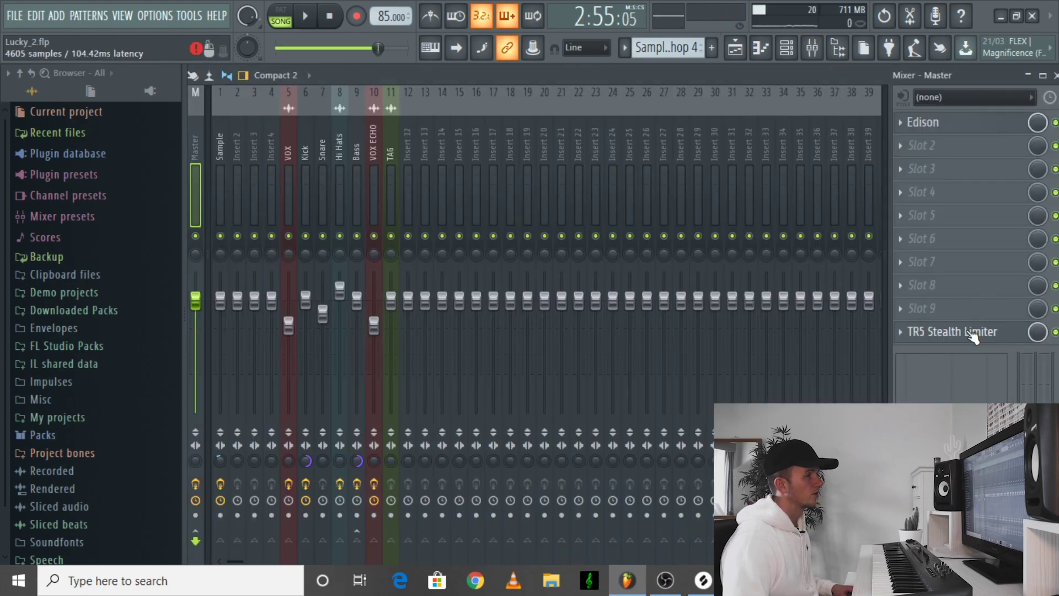
{"action": "left_click", "coordinate": [970, 334]}
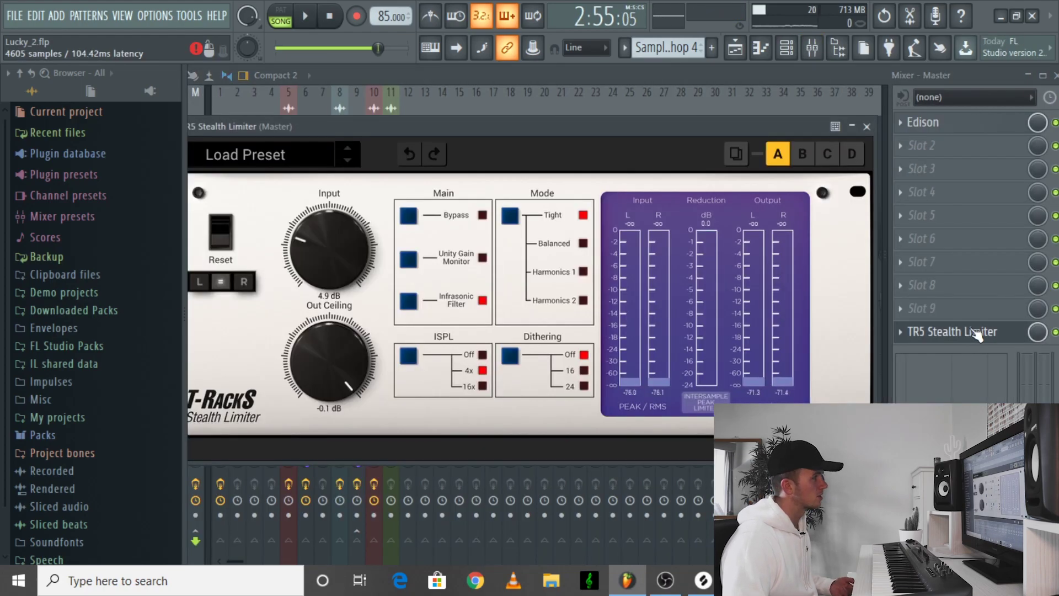